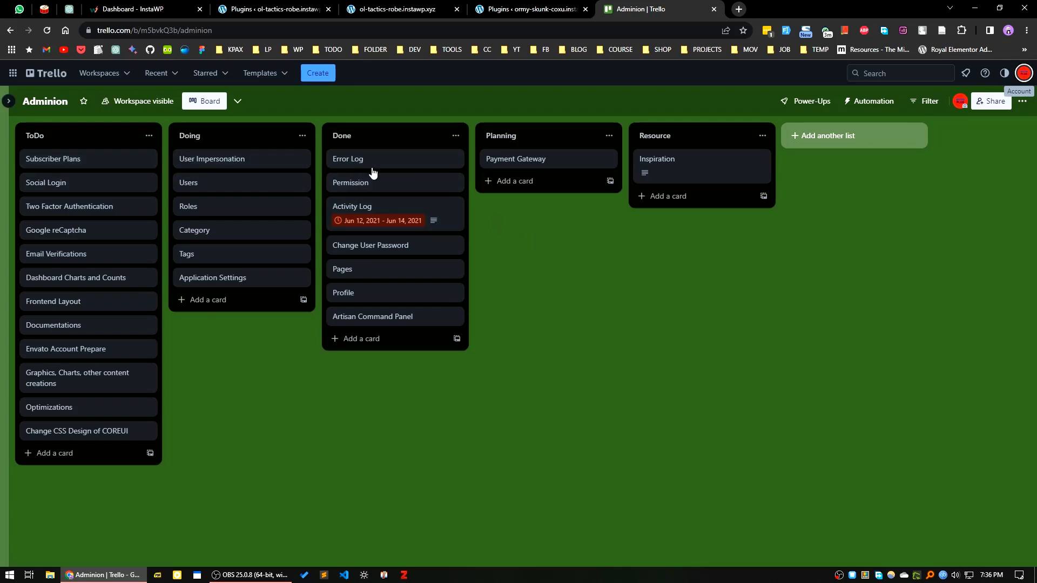
# - Drag the Error Log card from Done into Planning, directly under Payment Gateway
pyautogui.moveTo(380, 163); pyautogui.dragTo(524, 182)
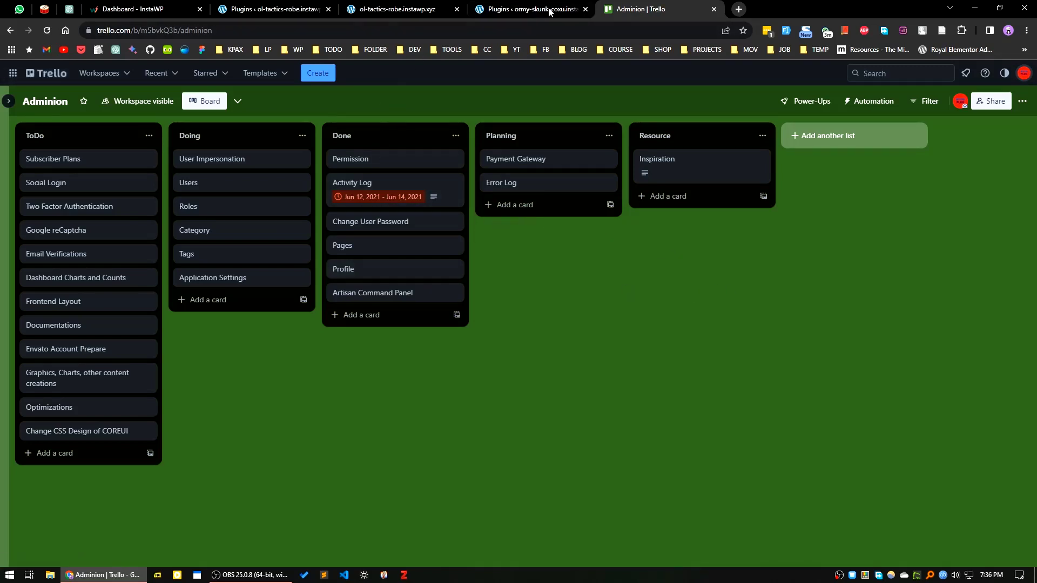
# - Go from the ol-tactics-robe site's Plugins admin page to the Add New plugins page
pyautogui.click(585, 9)
pyautogui.click(385, 6)
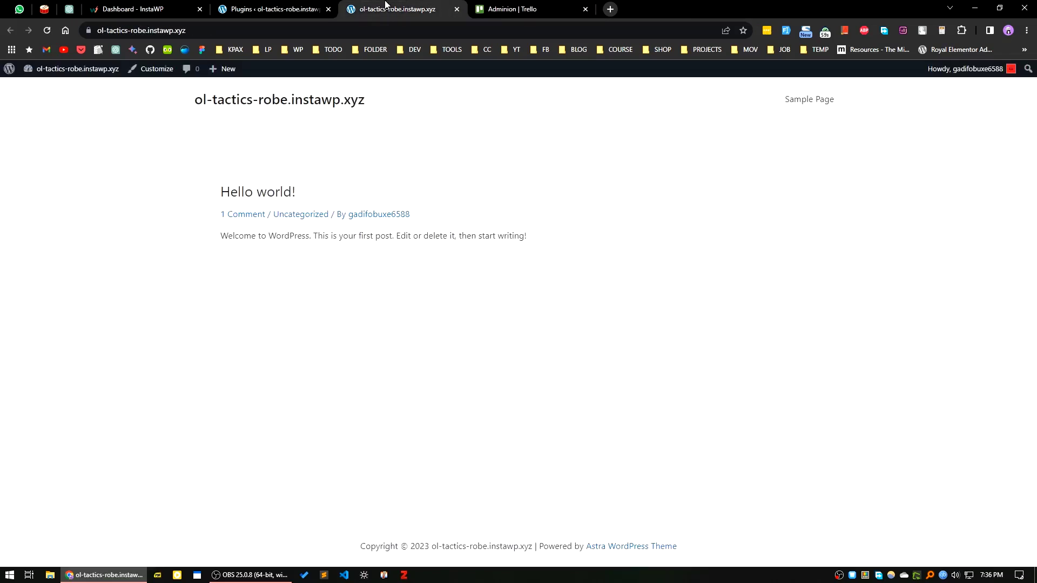
pyautogui.click(273, 5)
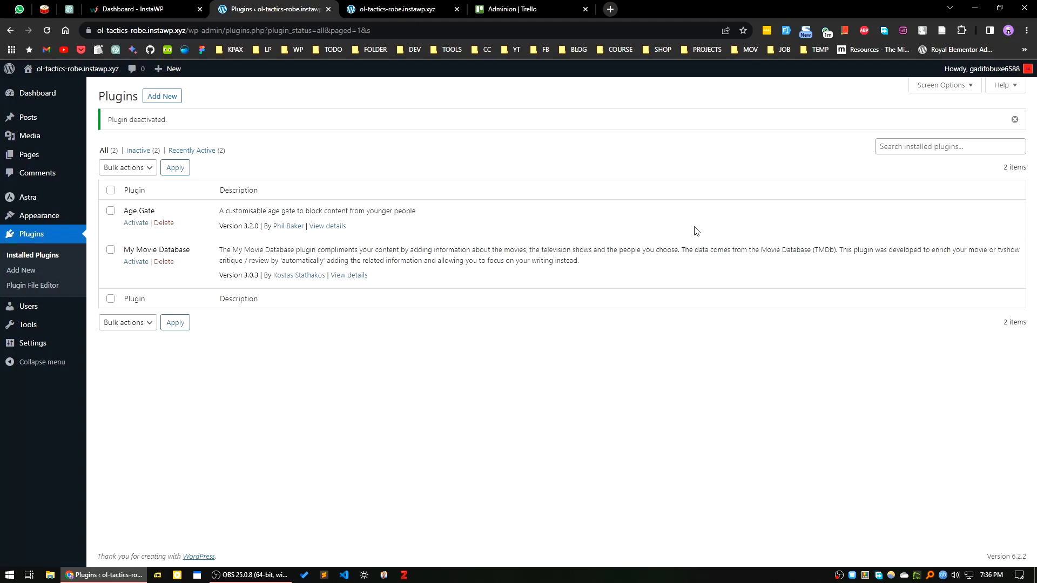
pyautogui.click(23, 274)
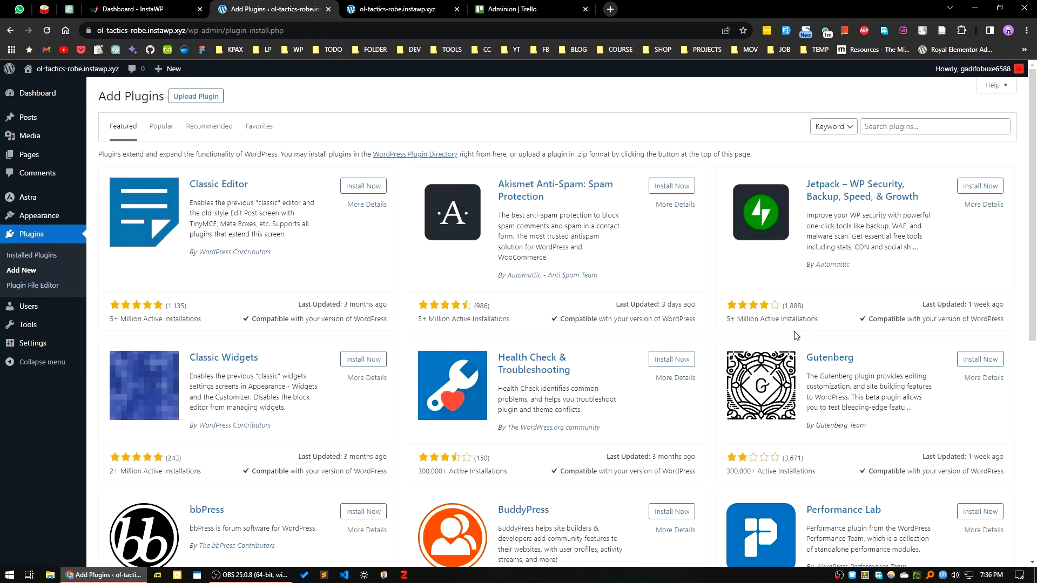
# - Search plugins for 'kanban', then install and activate BuddyTask
pyautogui.click(890, 127)
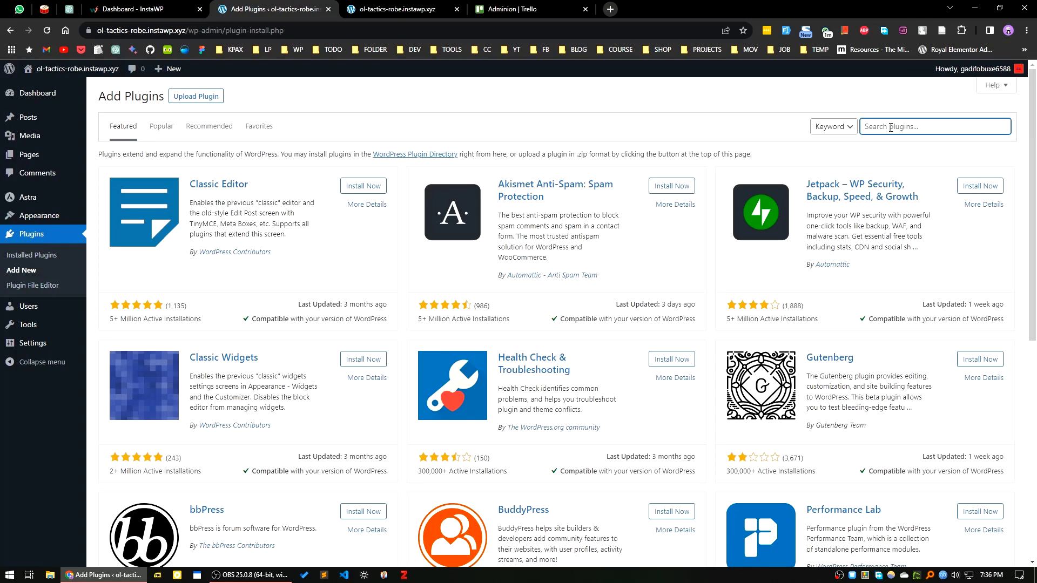
pyautogui.write('kanban')
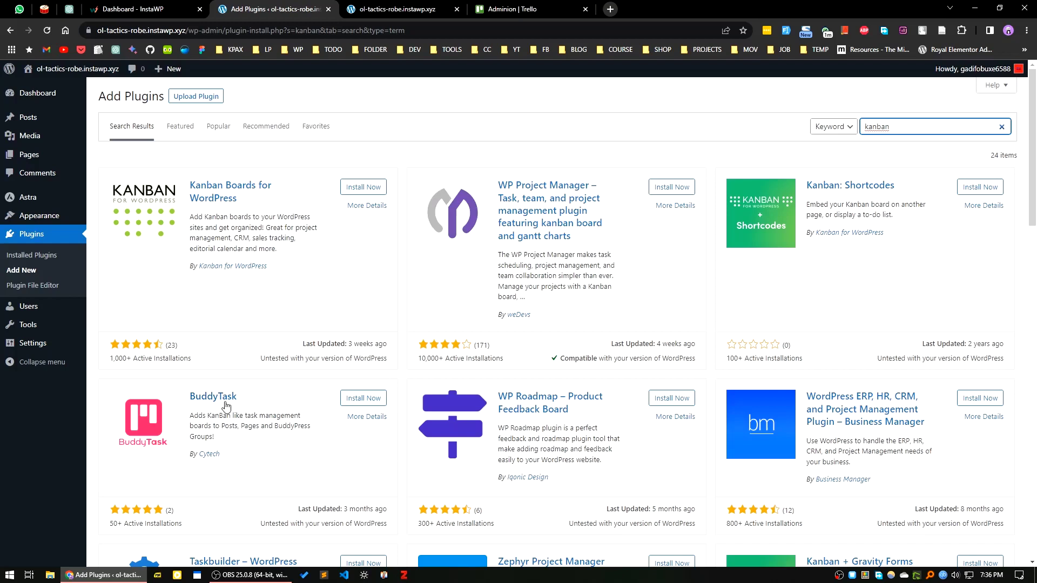
pyautogui.click(359, 399)
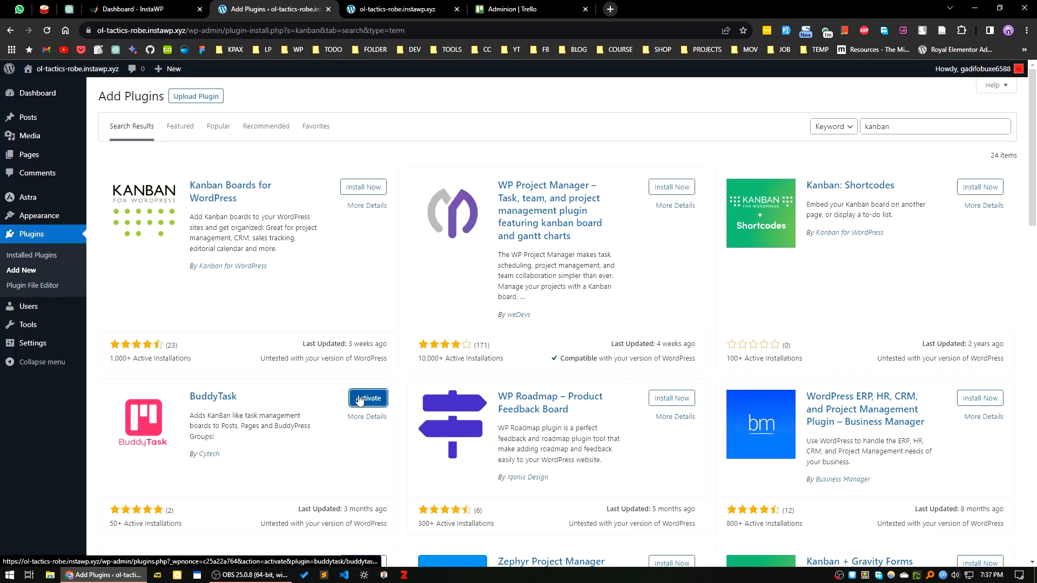
pyautogui.click(365, 405)
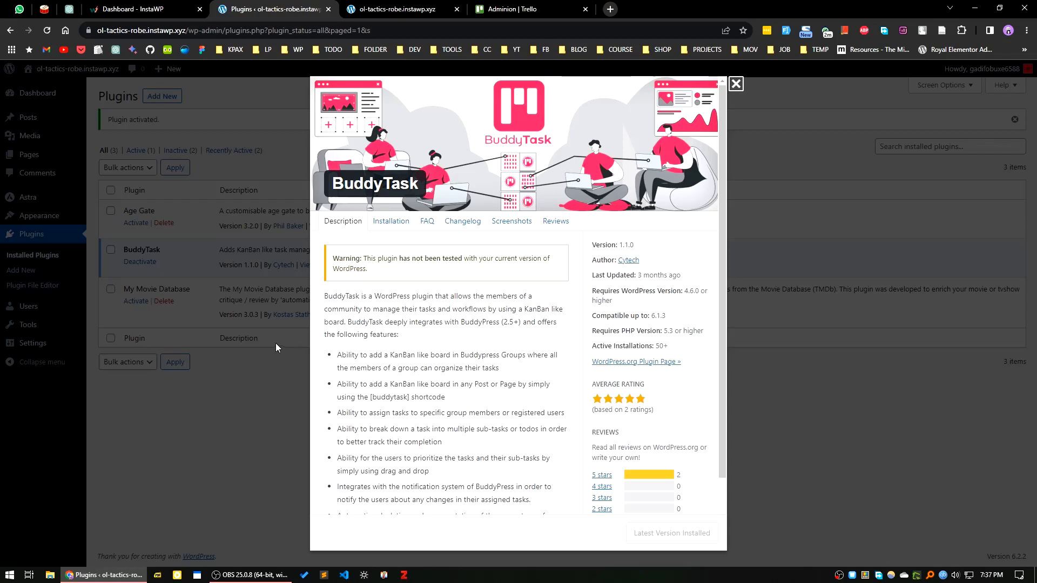
# - Read BuddyTask's Installation, FAQ and Changelog tabs in its details window
pyautogui.scroll(-3, 431, 409)
pyautogui.scroll(3, 432, 409)
pyautogui.click(398, 227)
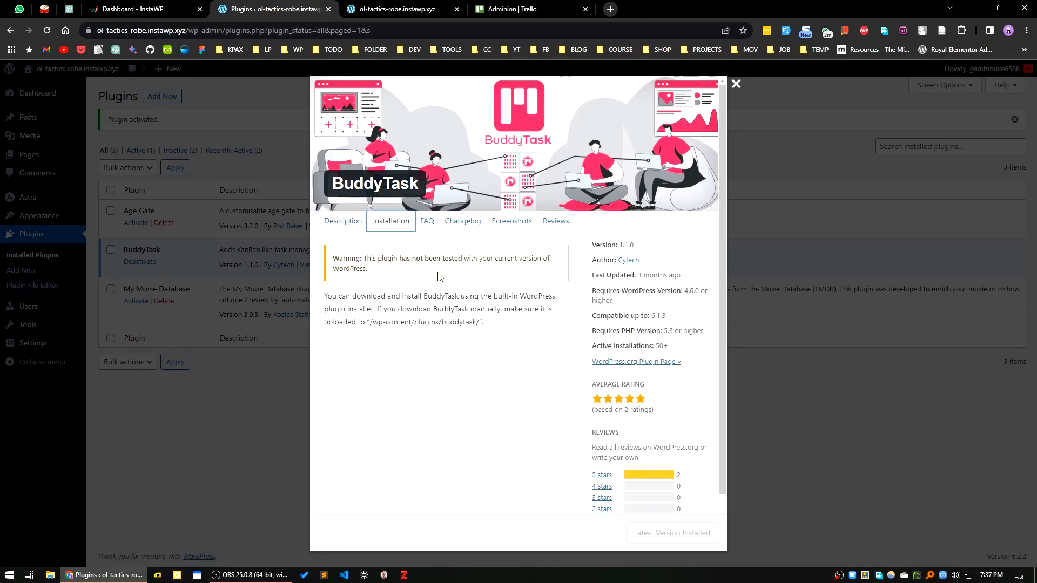
pyautogui.click(428, 226)
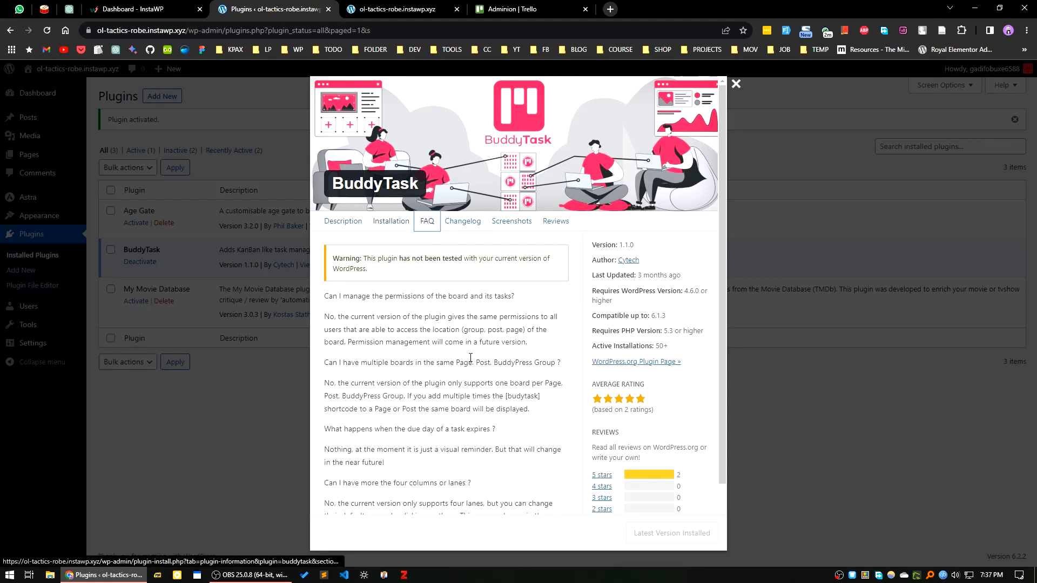
pyautogui.scroll(-2, 475, 316)
pyautogui.scroll(2, 475, 316)
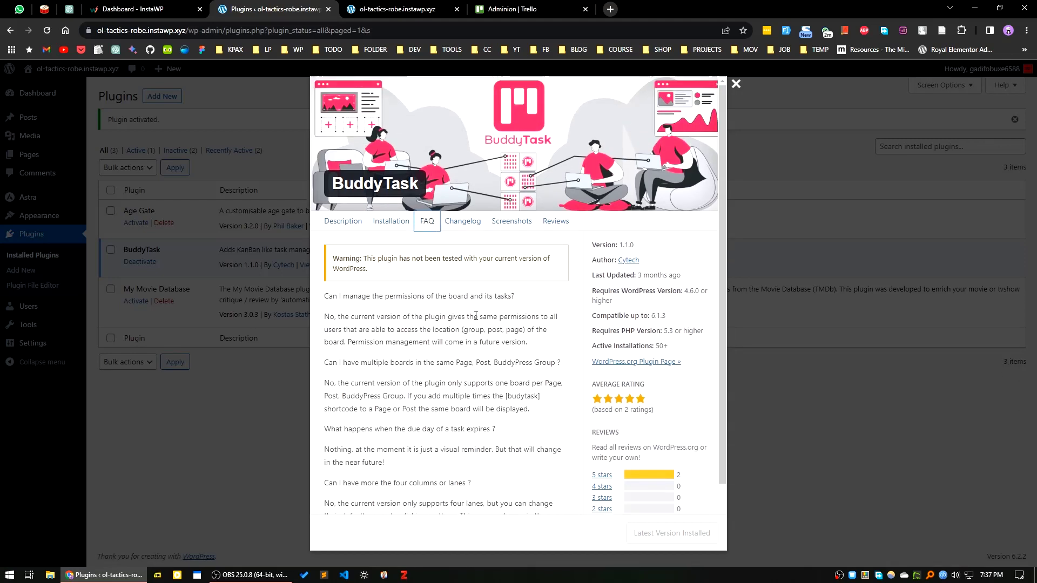
pyautogui.click(463, 226)
# - View BuddyTask's first screenshot full size, then close the details window
pyautogui.click(513, 225)
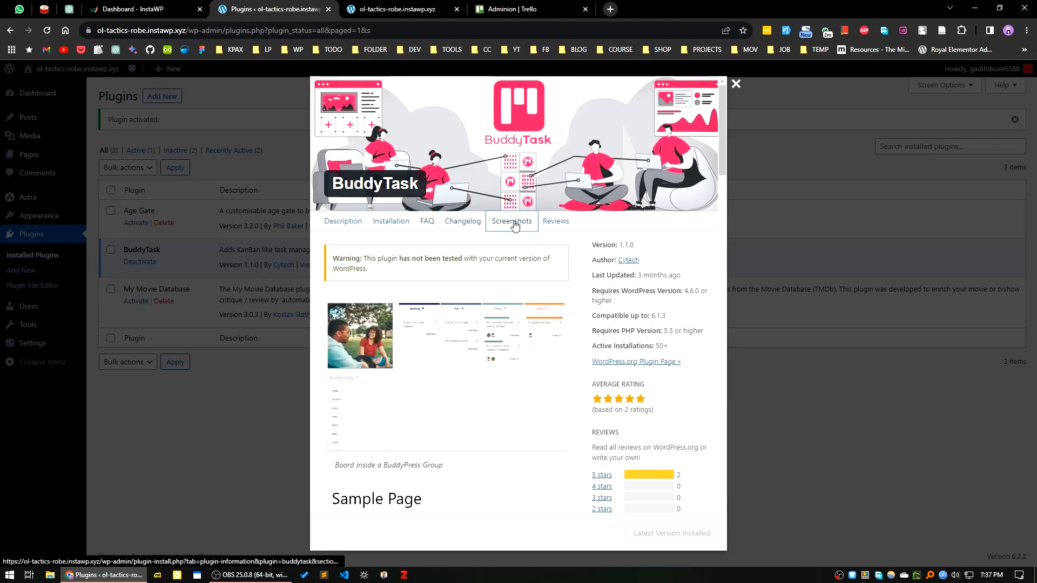
pyautogui.click(469, 396)
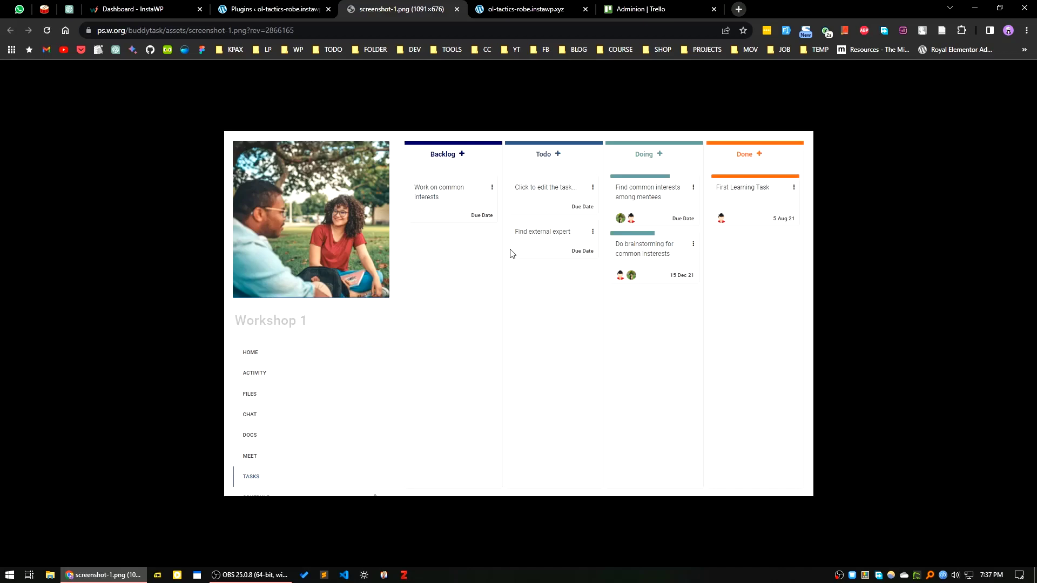
pyautogui.click(302, 8)
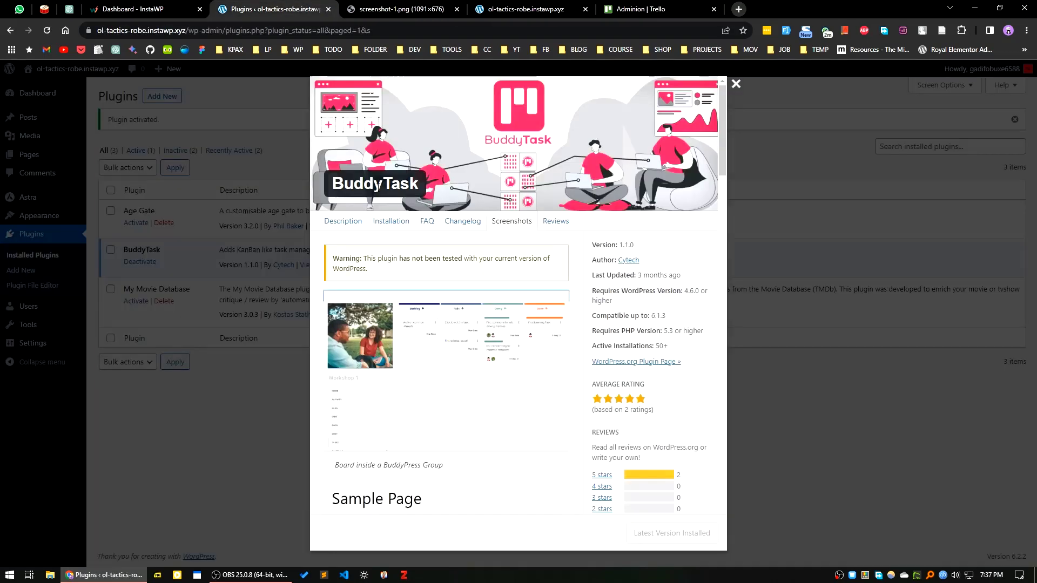
pyautogui.click(212, 377)
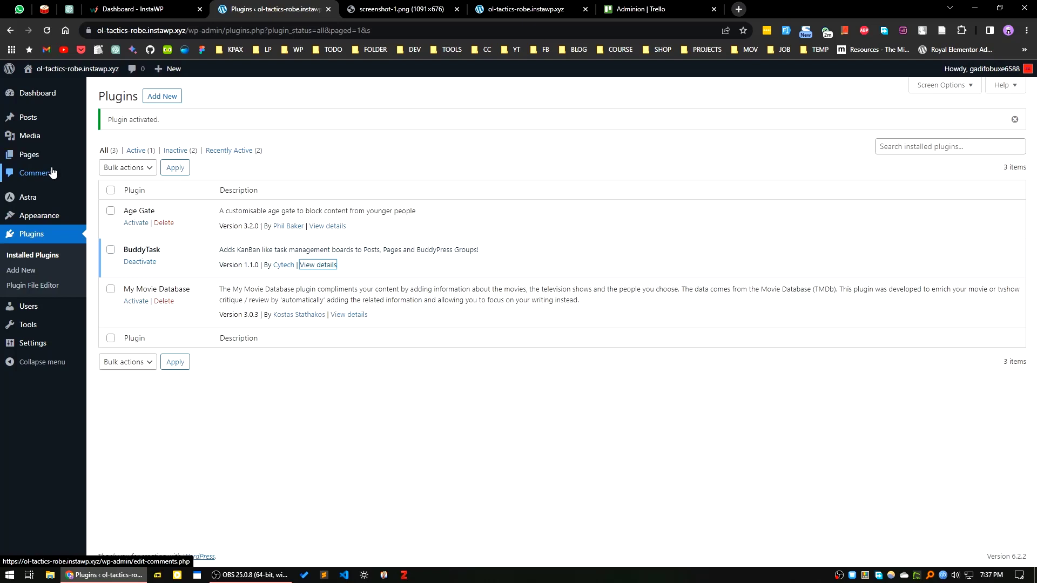
# - Create and publish a new post titled 'My simple project', then return to Installed Plugins
pyautogui.moveTo(25, 120)
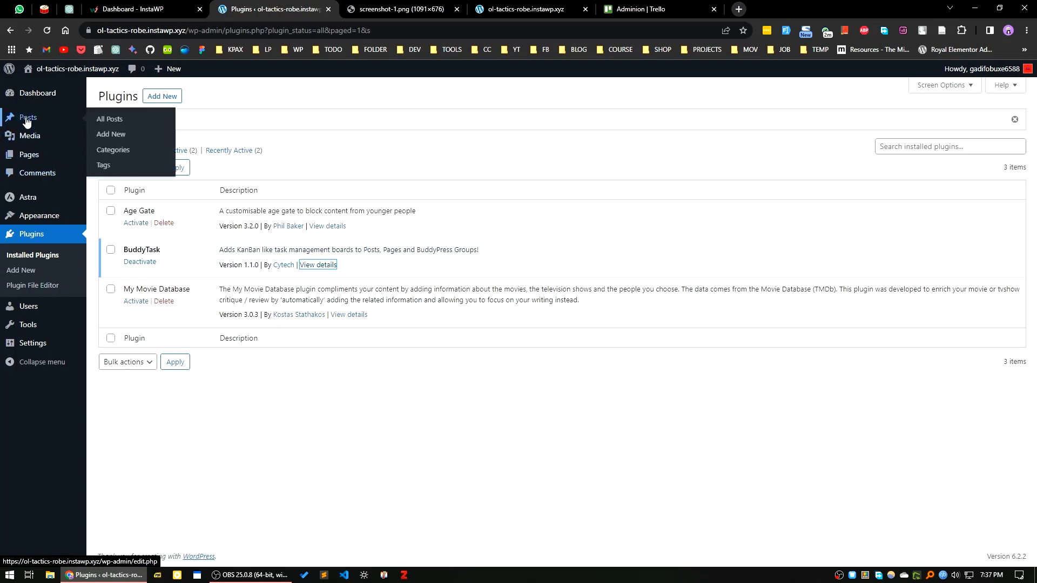
pyautogui.middleClick(114, 135)
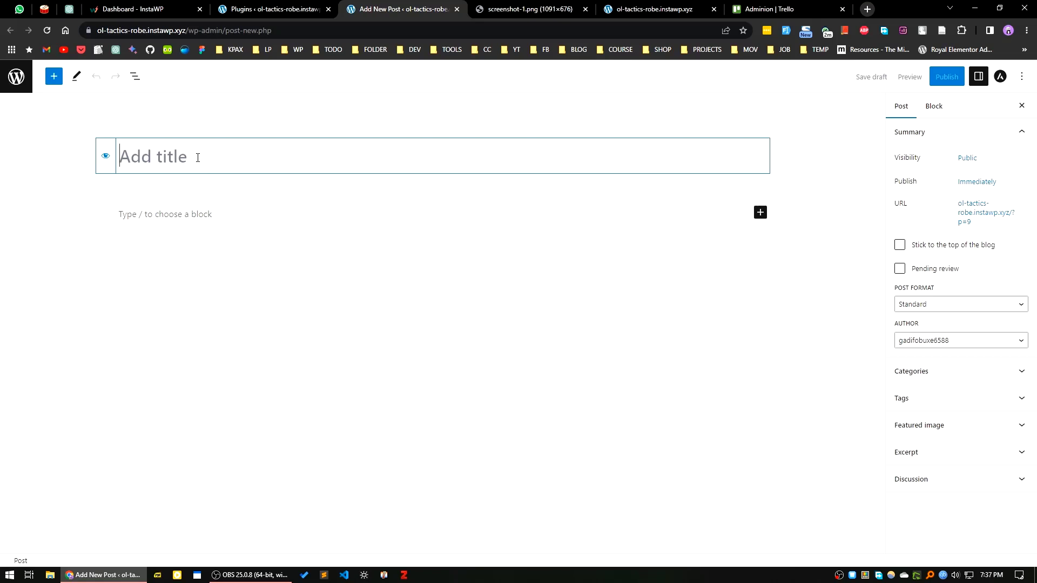
pyautogui.write('My ')
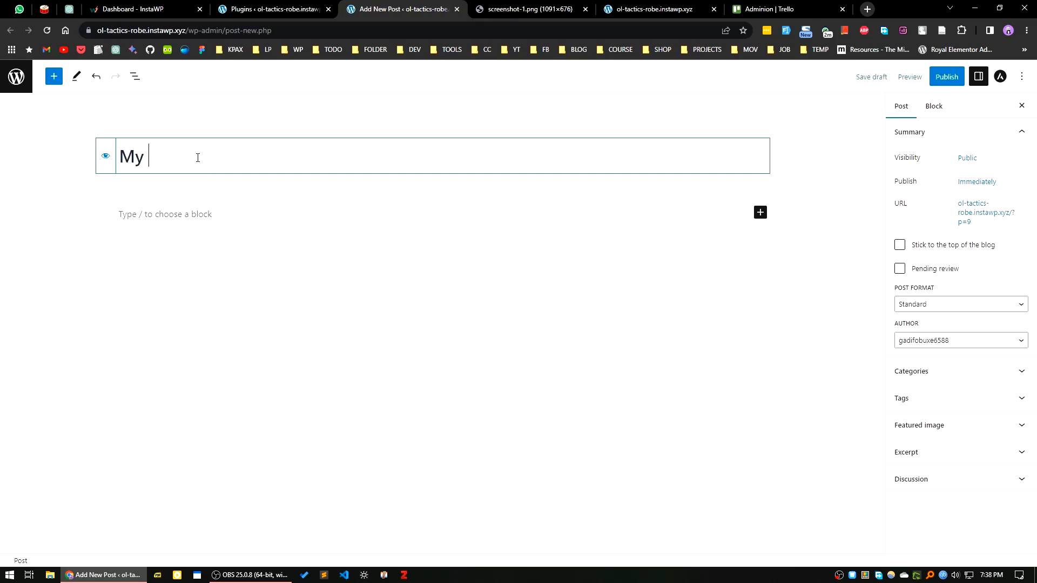
pyautogui.write('simple projec')
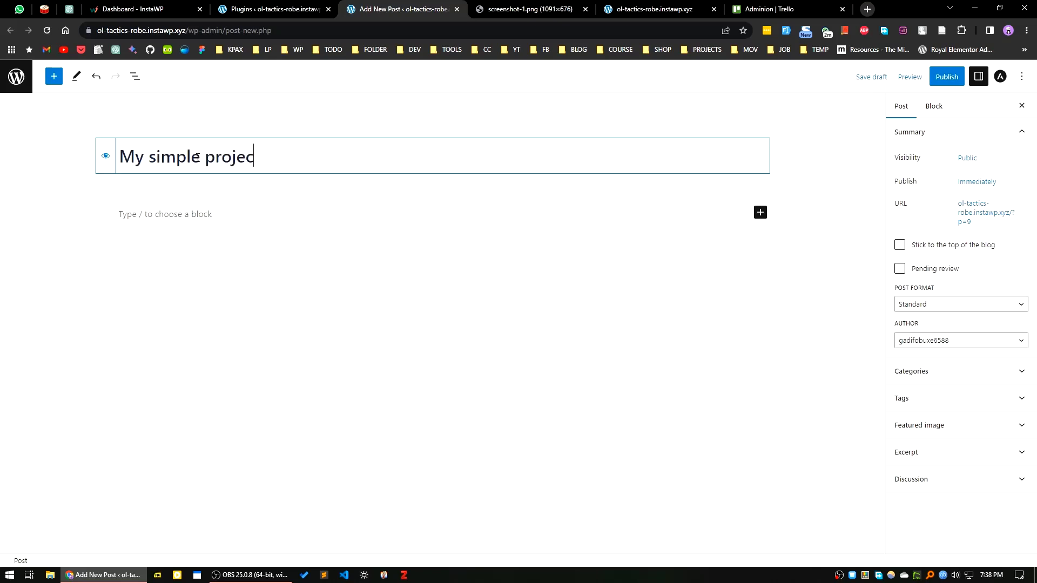
pyautogui.write('t')
pyautogui.click(942, 79)
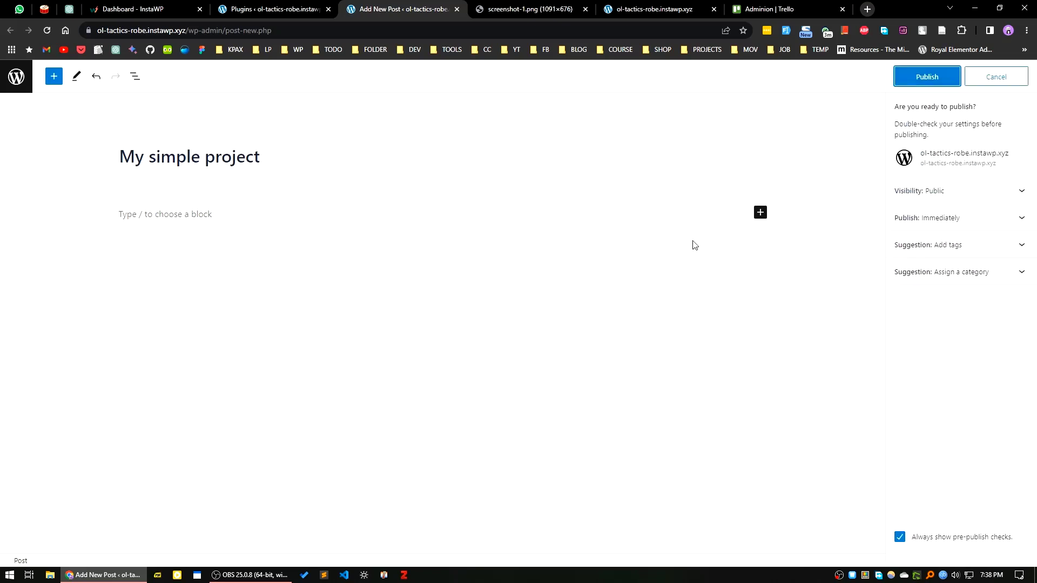
pyautogui.click(938, 82)
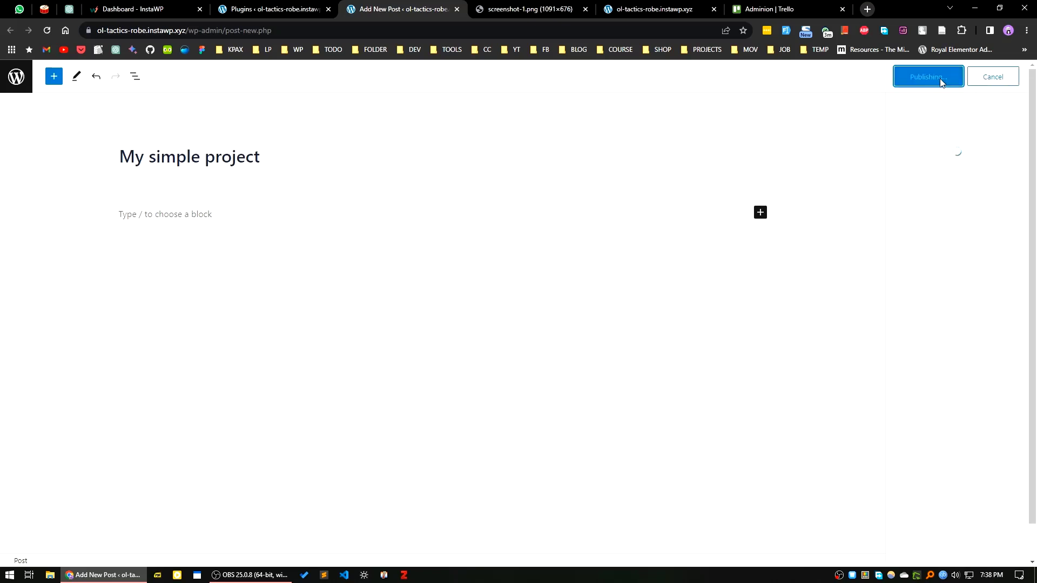
pyautogui.click(174, 212)
pyautogui.click(264, 5)
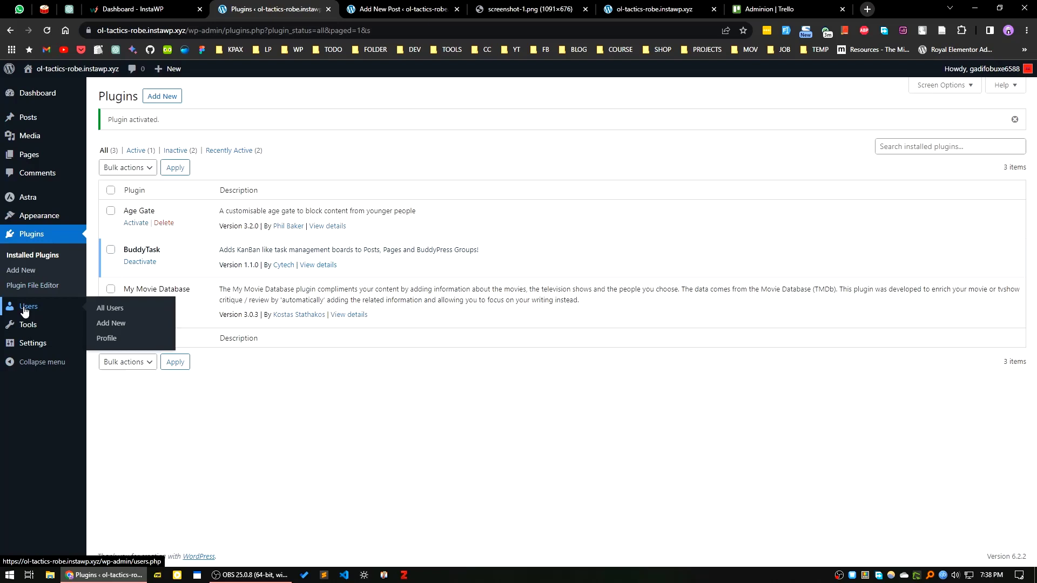
# - Reload Installed Plugins, open BuddyTask's details, and follow its WordPress.org Plugin Page link
pyautogui.moveTo(31, 334)
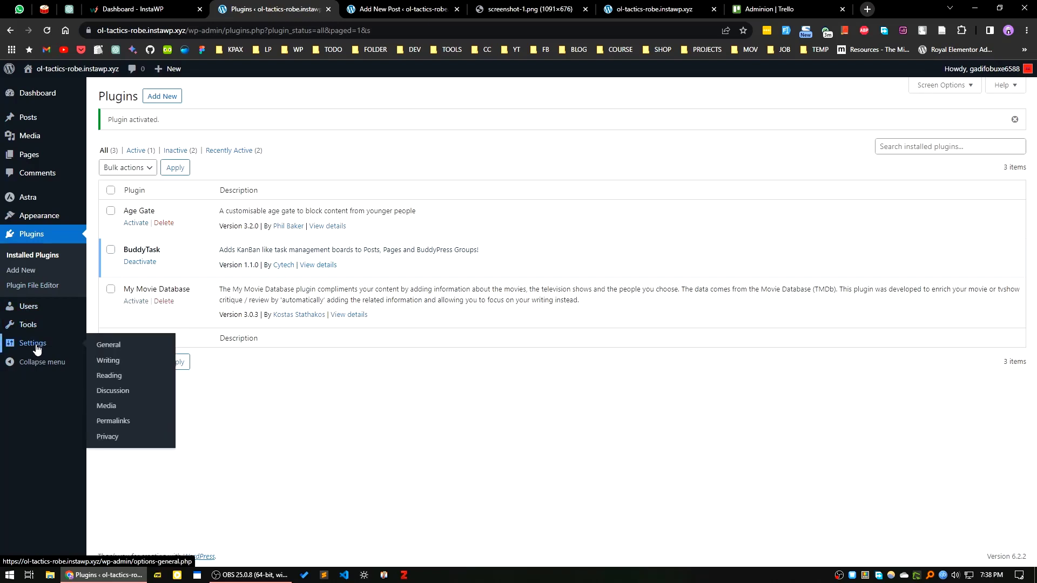
pyautogui.click(25, 258)
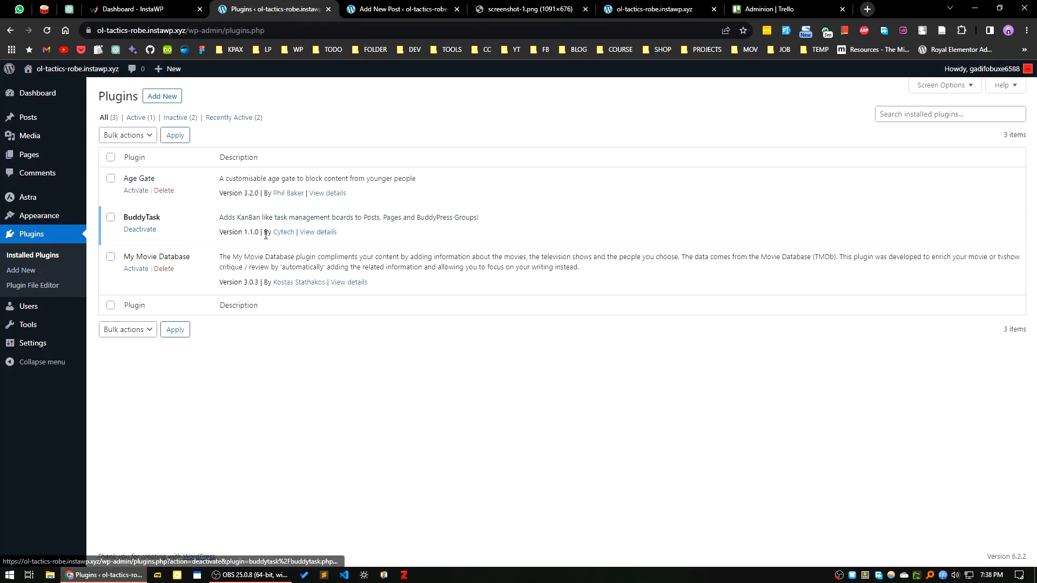
pyautogui.click(320, 232)
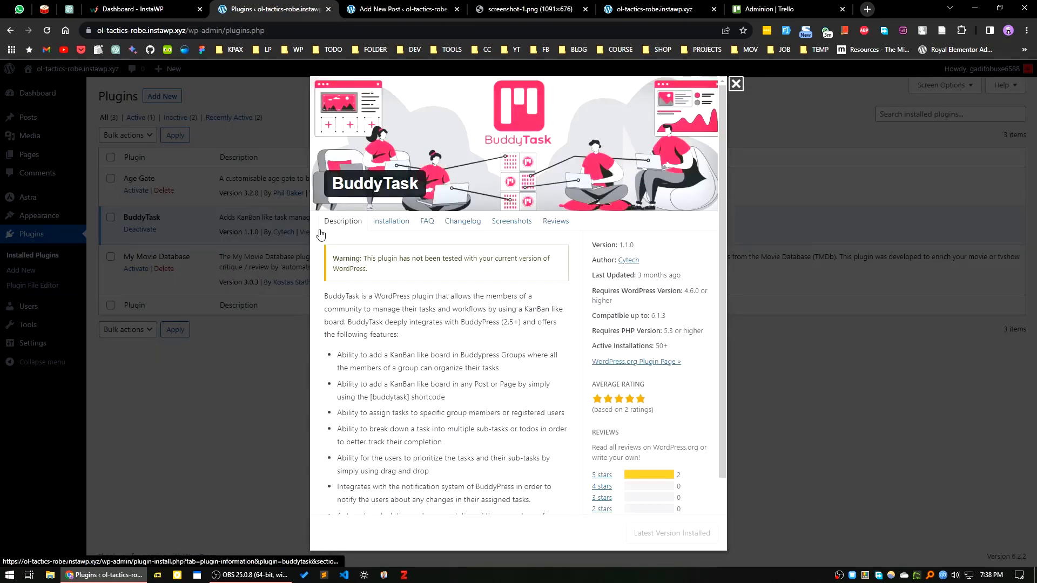
pyautogui.scroll(-1, 514, 432)
pyautogui.scroll(-1, 514, 432)
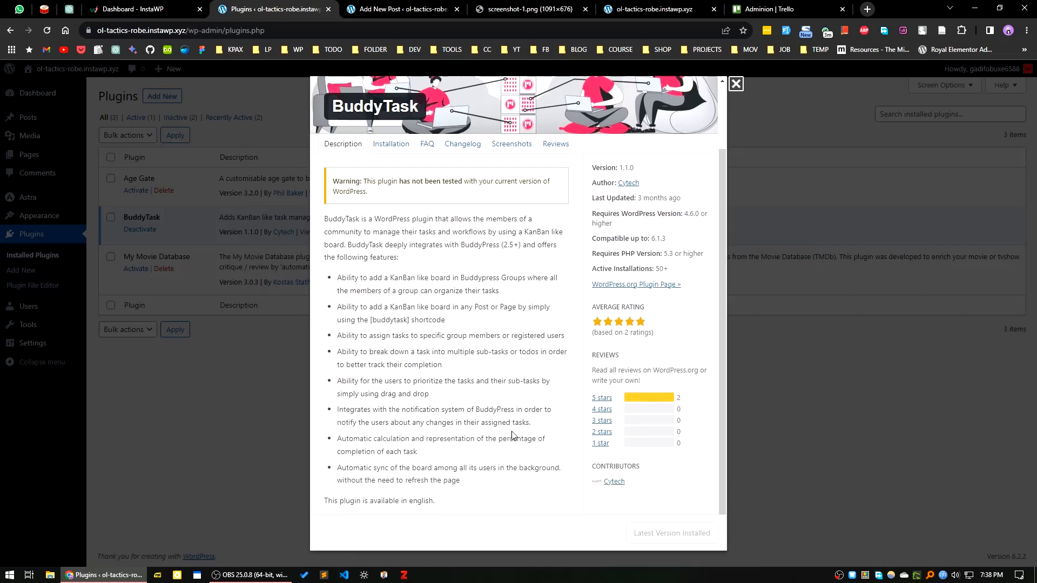
pyautogui.scroll(2, 514, 435)
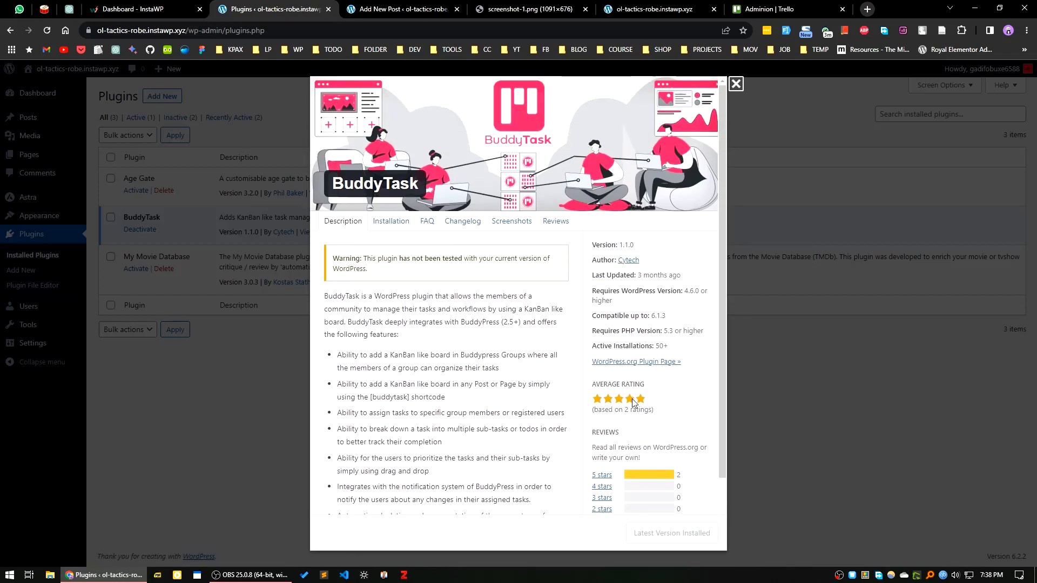
pyautogui.click(621, 363)
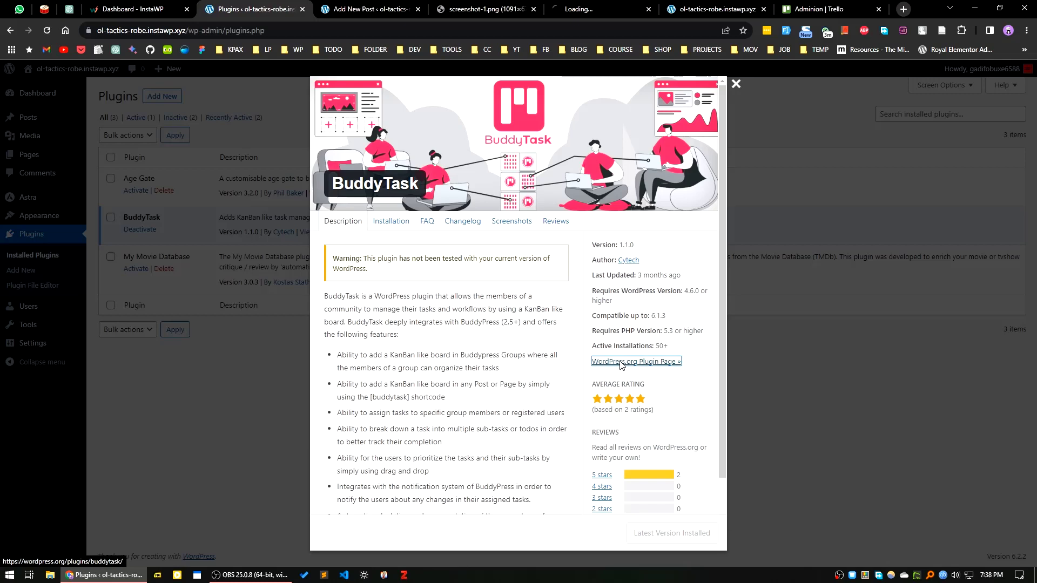
# - Browse BuddyTask's WordPress.org description and step through its screenshot gallery
pyautogui.click(536, 5)
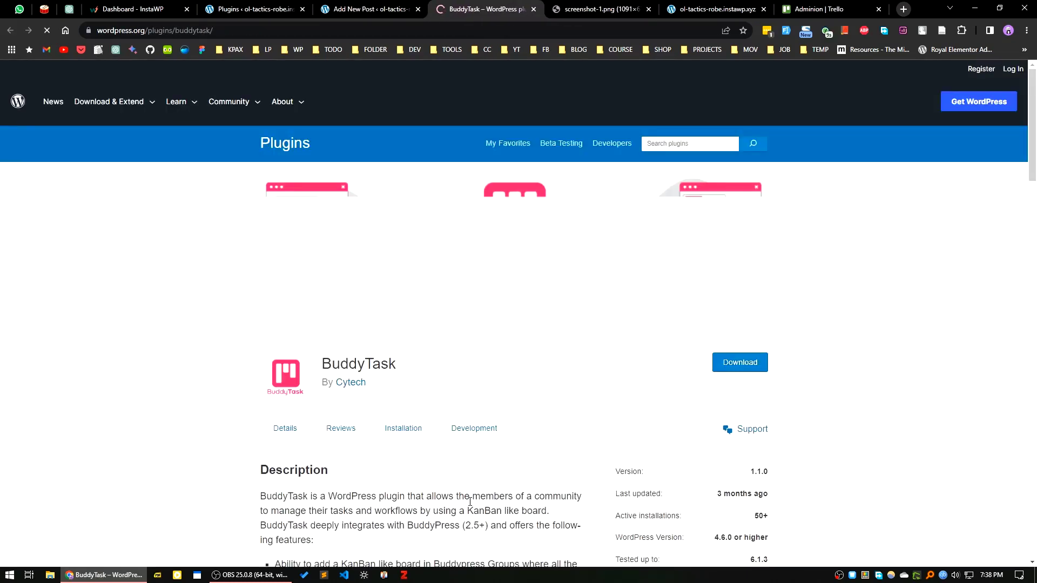
pyautogui.scroll(-9, 103, 437)
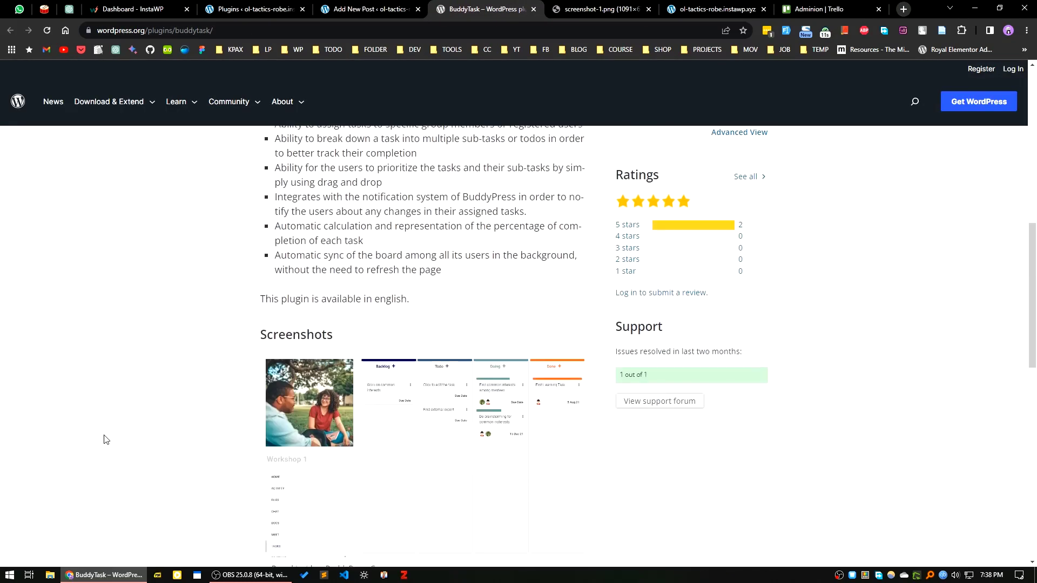
pyautogui.scroll(-9, 105, 439)
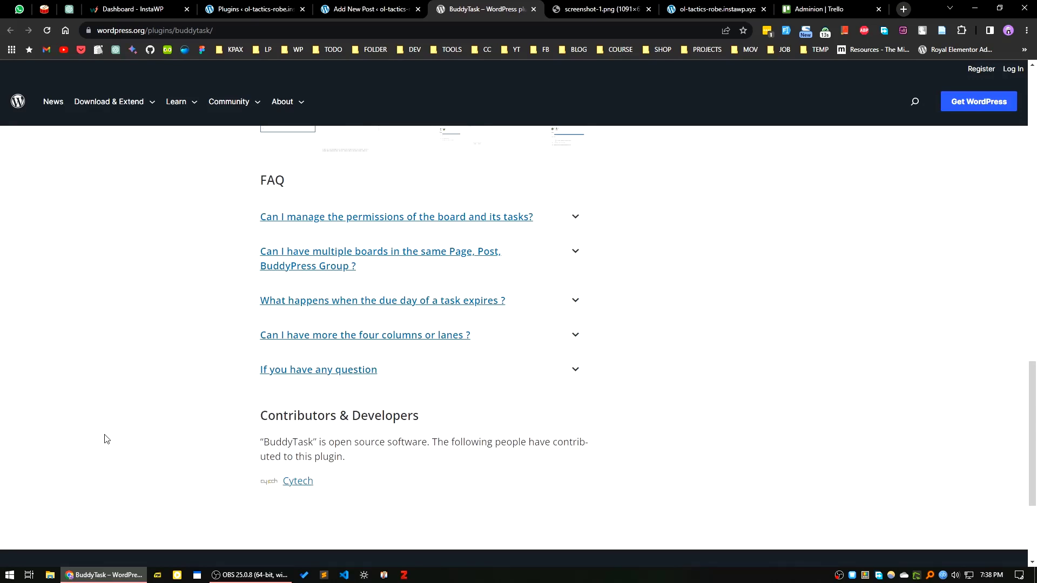
pyautogui.scroll(10, 107, 439)
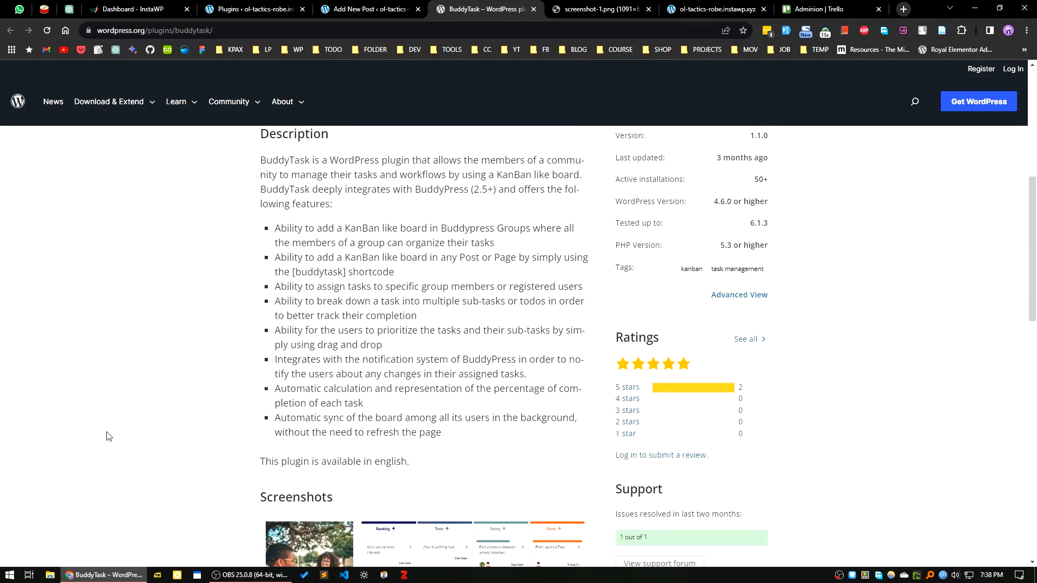
pyautogui.scroll(2, 106, 436)
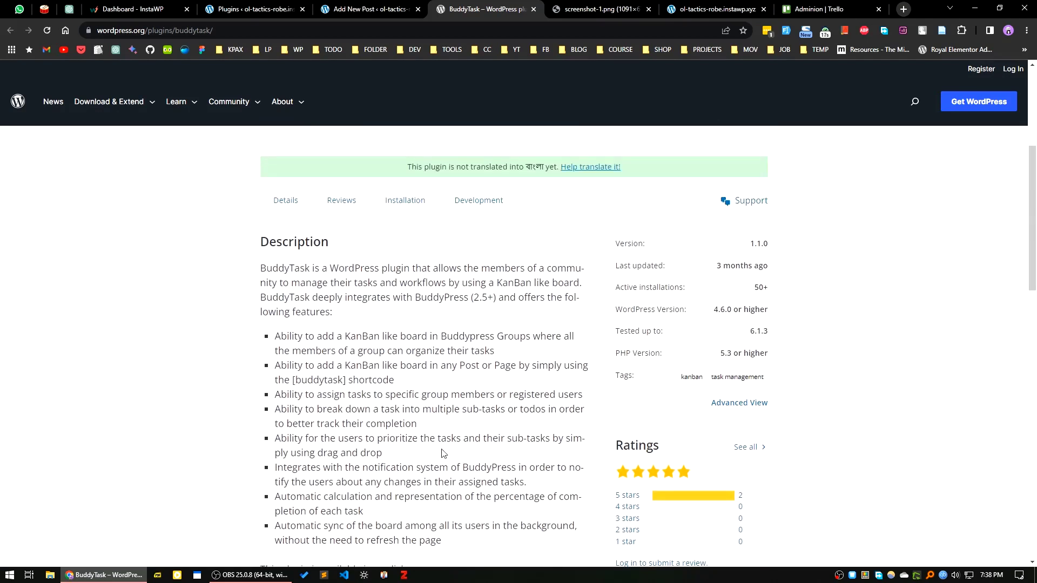
pyautogui.scroll(-4, 442, 451)
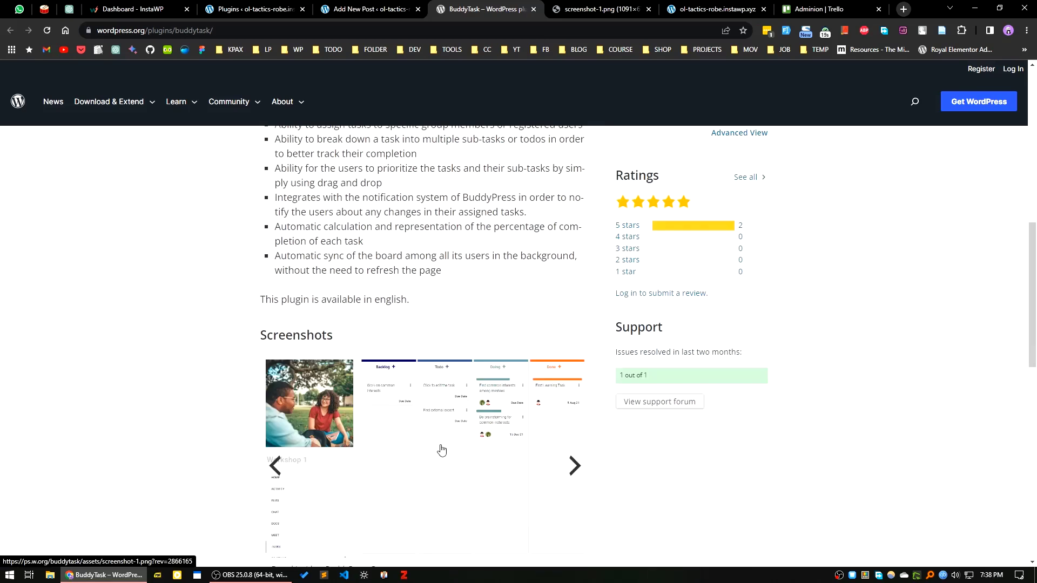
pyautogui.scroll(-4, 439, 451)
pyautogui.click(574, 257)
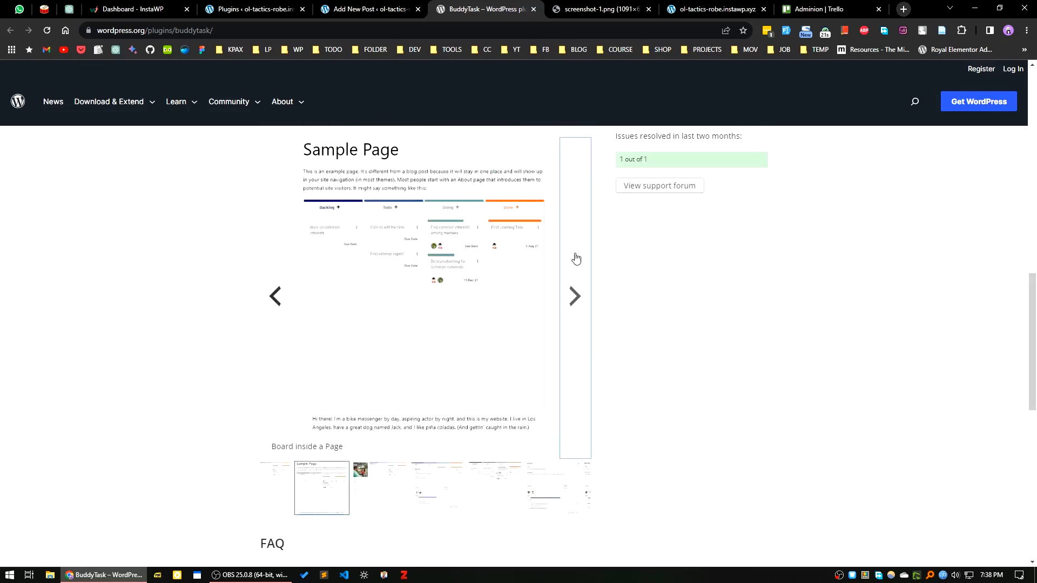
pyautogui.scroll(-5, 182, 435)
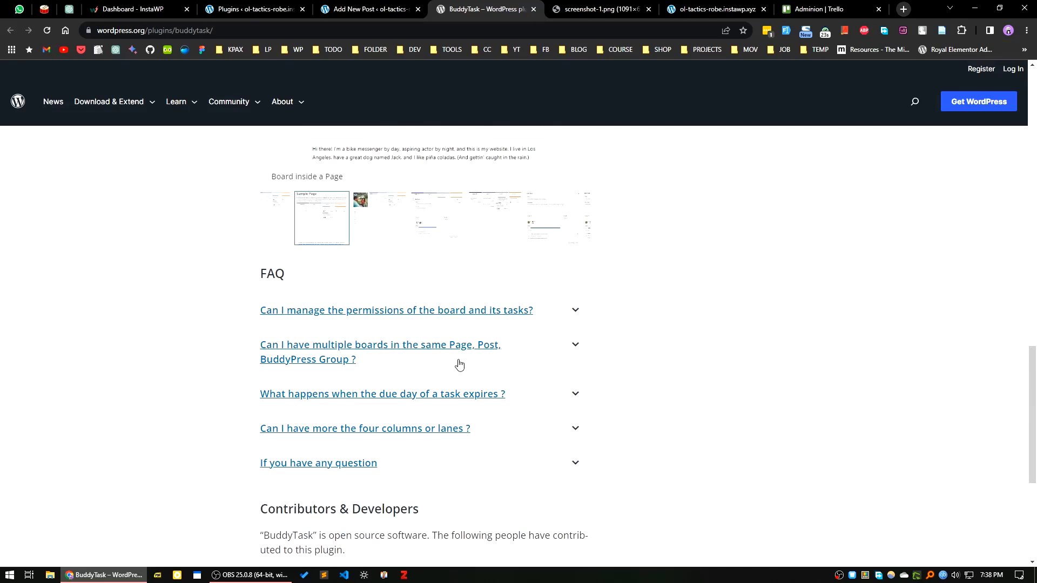
pyautogui.scroll(-3, 395, 456)
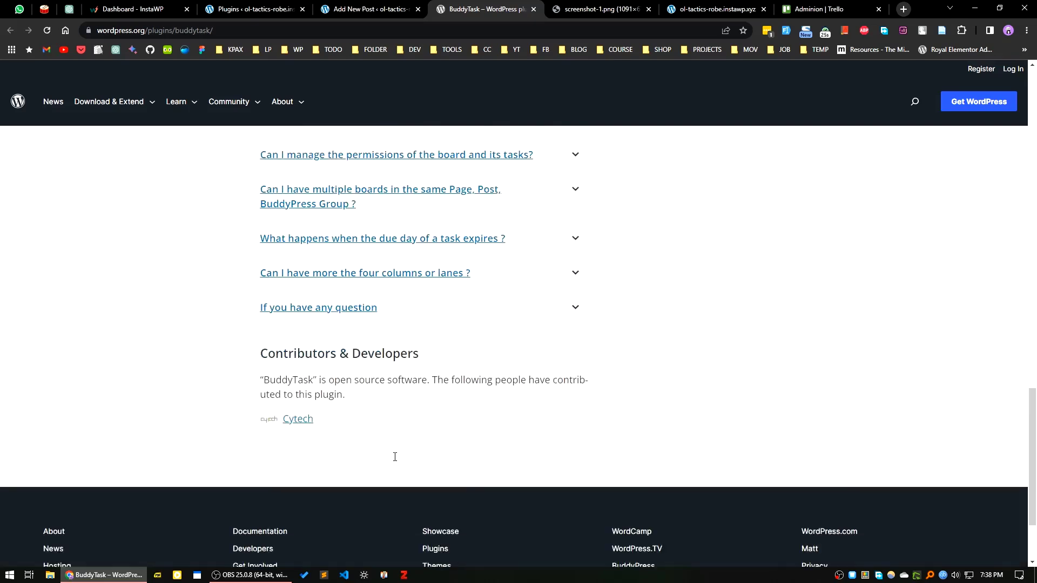
pyautogui.scroll(5, 395, 459)
pyautogui.scroll(15, 395, 459)
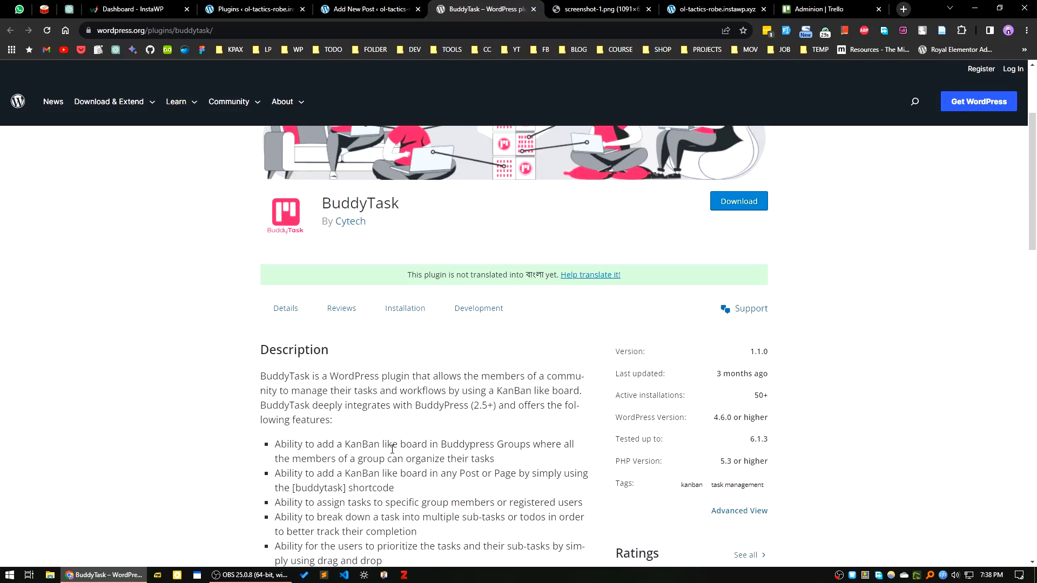
# - Read the Installation tab on WordPress.org, then return to the Details description
pyautogui.click(409, 309)
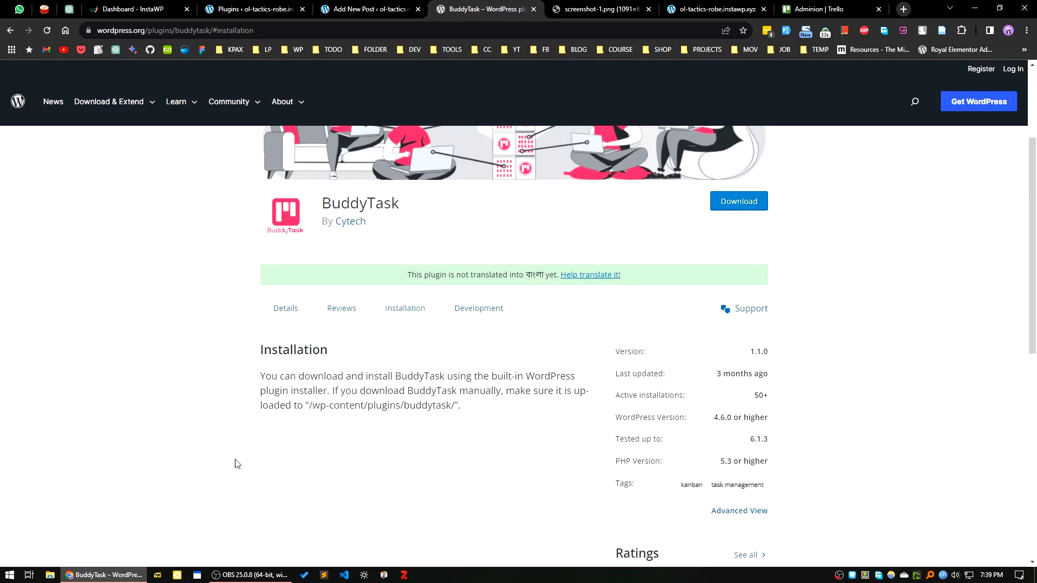
pyautogui.scroll(-5, 441, 486)
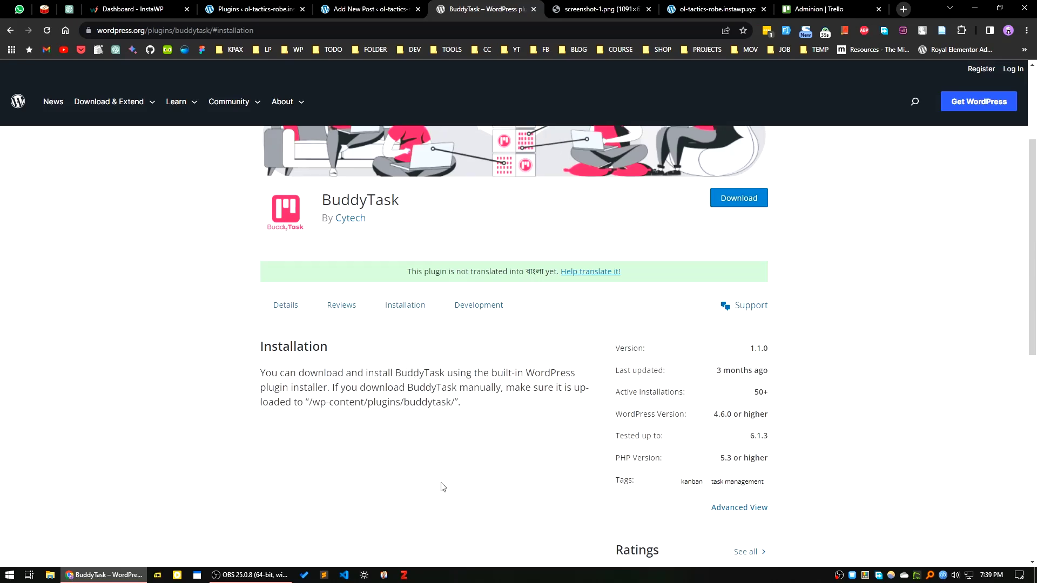
pyautogui.scroll(8, 443, 481)
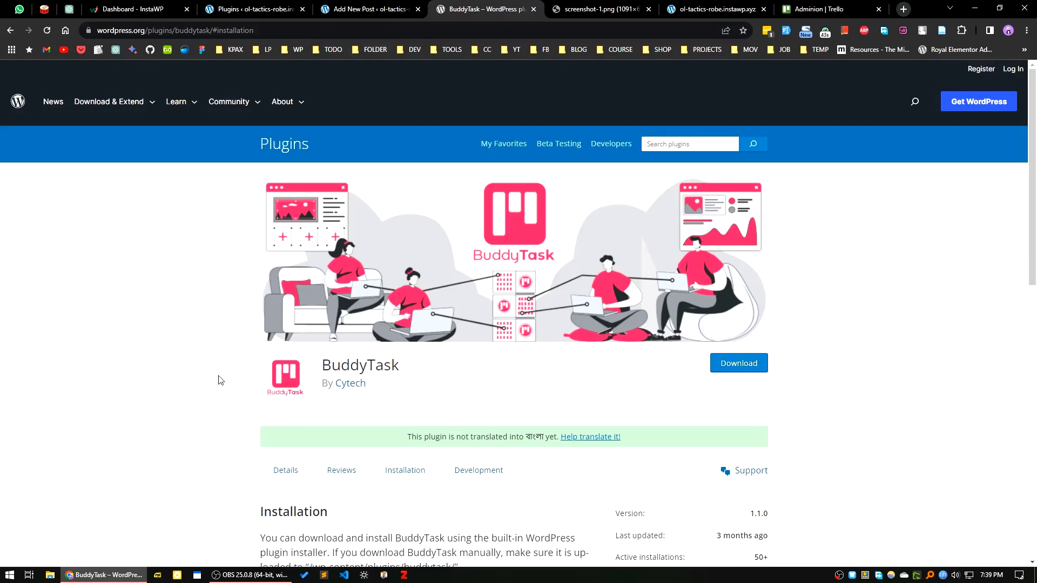
pyautogui.scroll(-3, 221, 373)
pyautogui.click(340, 308)
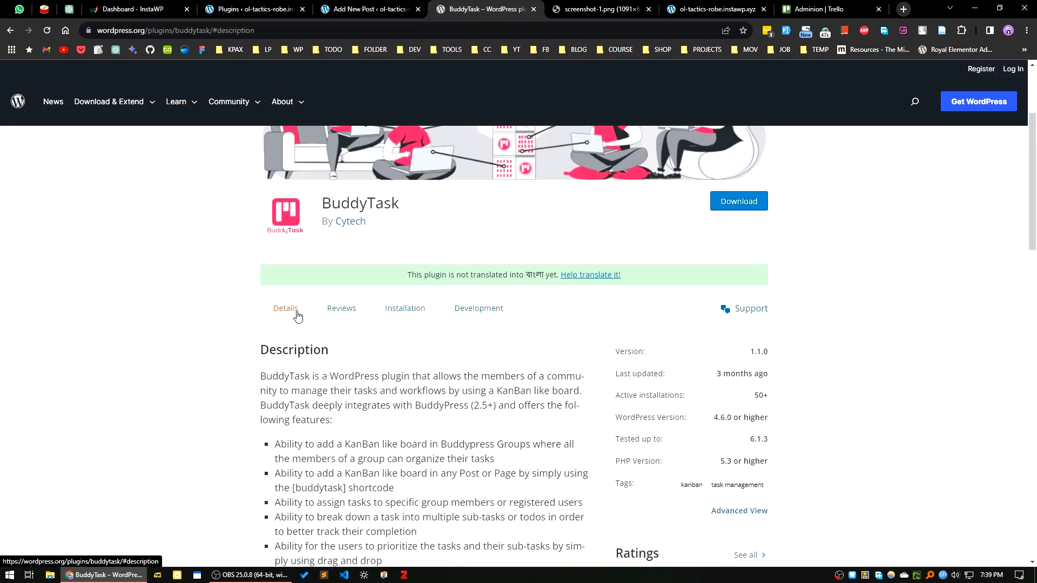
pyautogui.scroll(-5, 400, 401)
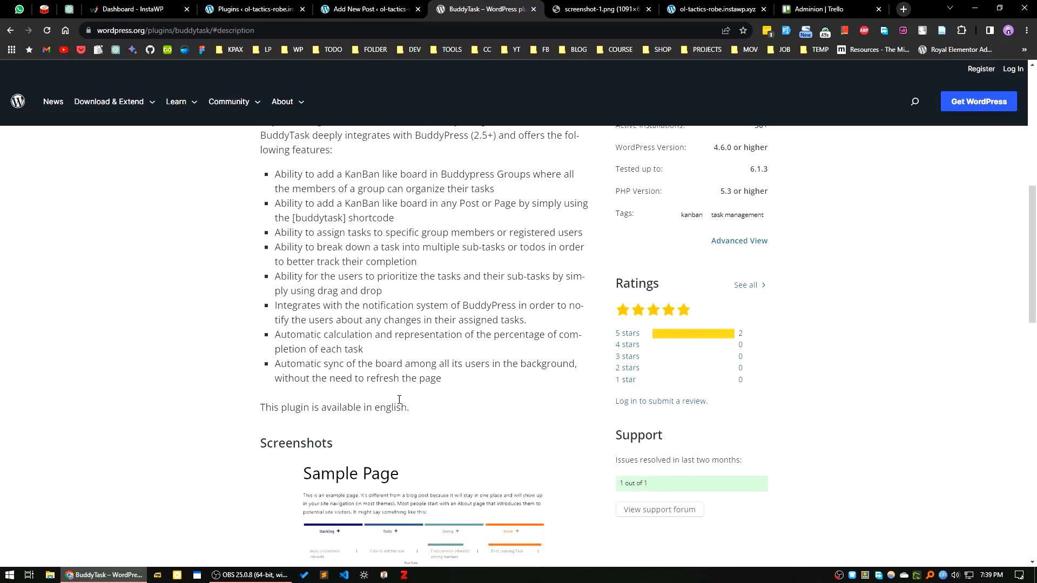
pyautogui.scroll(2, 399, 400)
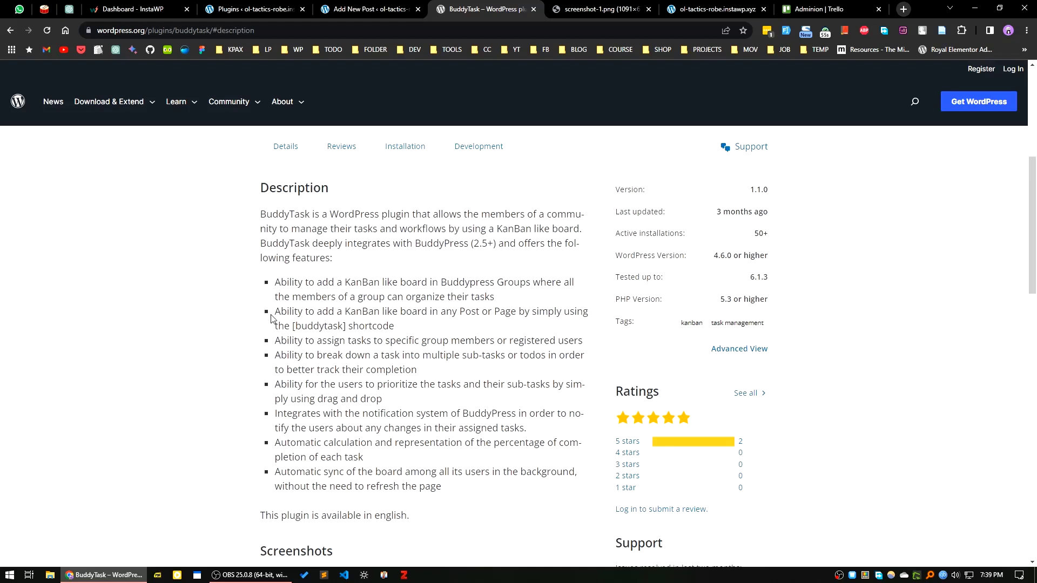
# - Select the [buddytask] shortcode in the feature list and copy it
pyautogui.moveTo(276, 311); pyautogui.dragTo(406, 312)
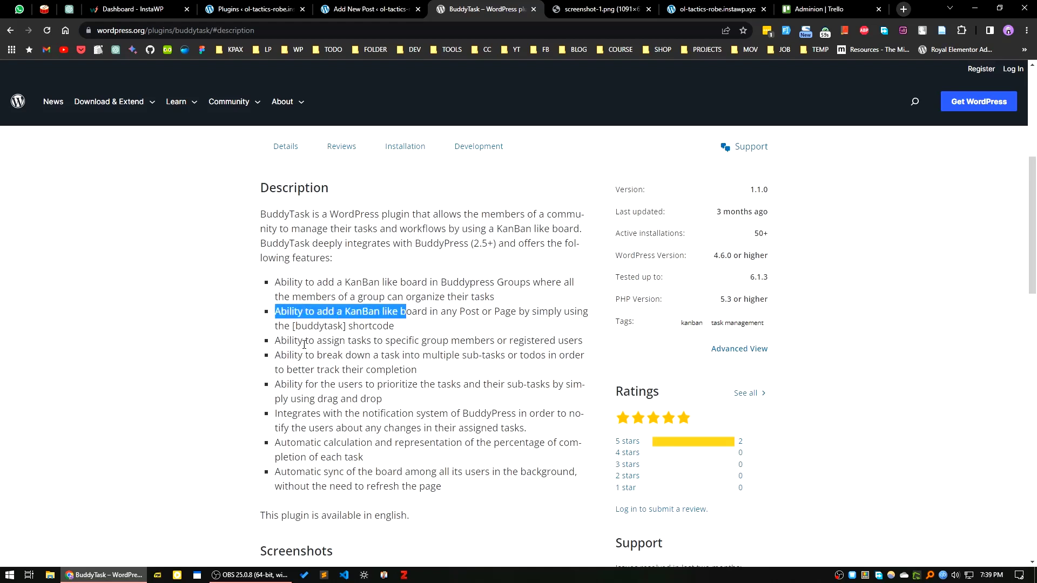
pyautogui.moveTo(294, 326); pyautogui.dragTo(348, 327)
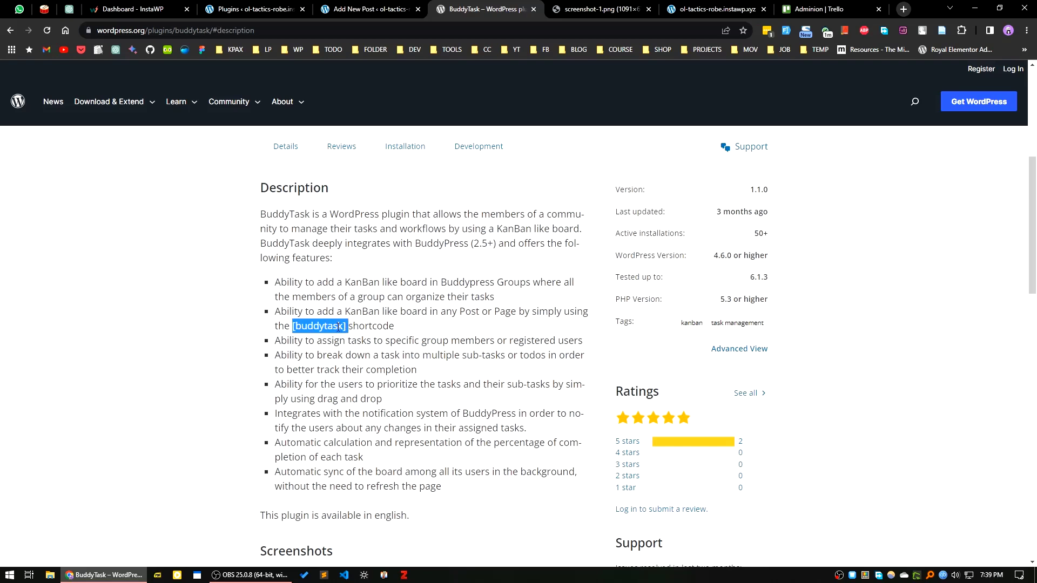
pyautogui.rightClick(339, 327)
pyautogui.click(367, 336)
# - Add a Shortcode block holding [buddytask] to 'My simple project', update it, and open the live post
pyautogui.hotkey('ctrl', 'shift', 'Tab')
pyautogui.hotkey('ctrl', 'shift', 'Tab')
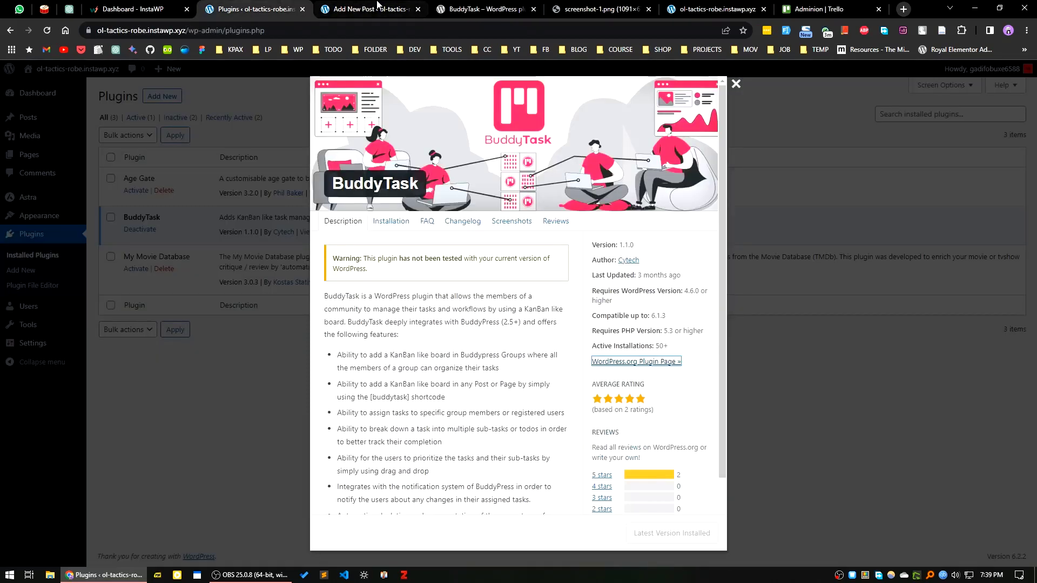
pyautogui.click(377, 4)
pyautogui.click(169, 209)
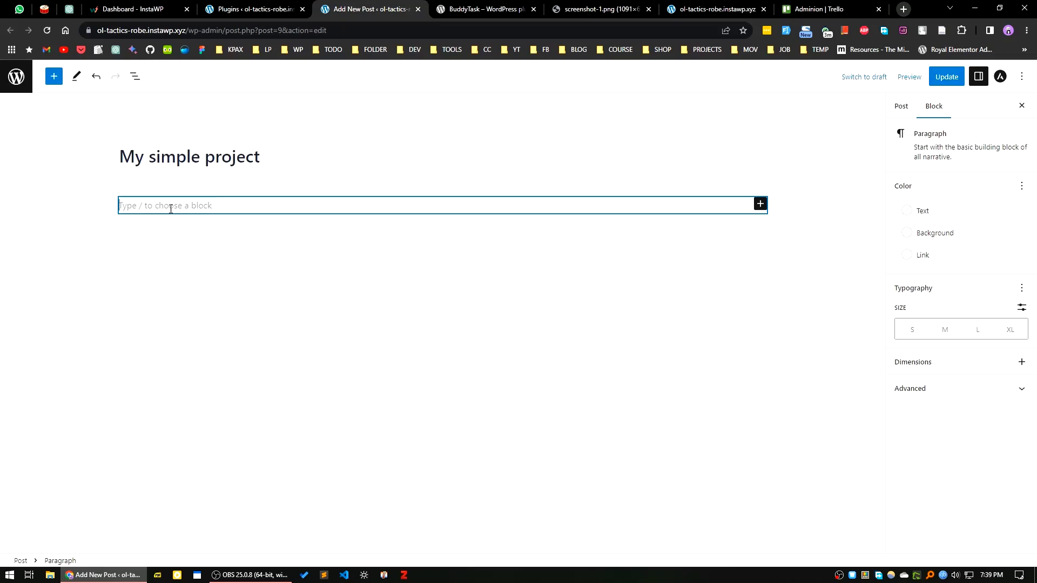
pyautogui.write('/s')
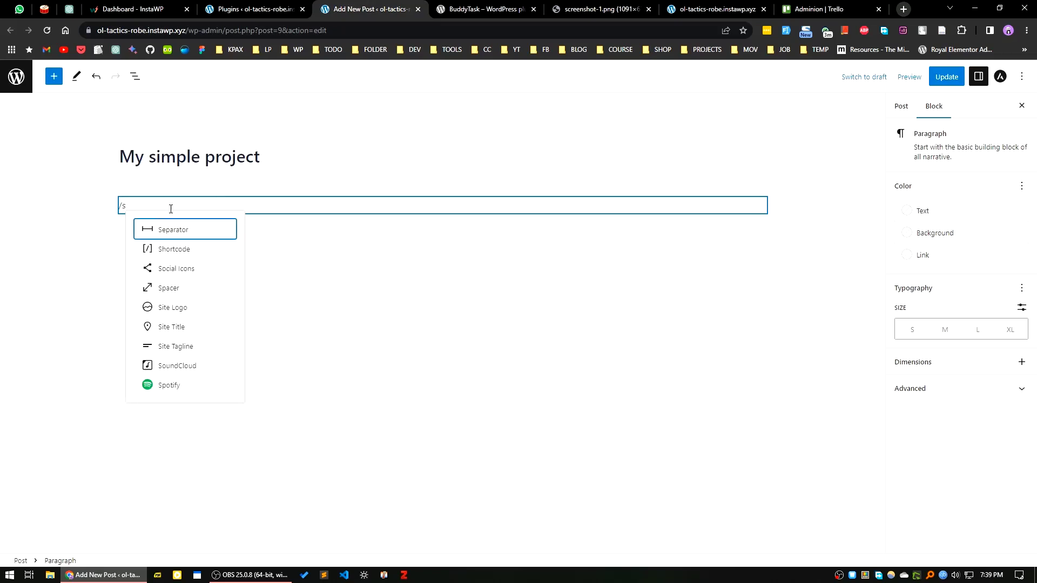
pyautogui.click(193, 250)
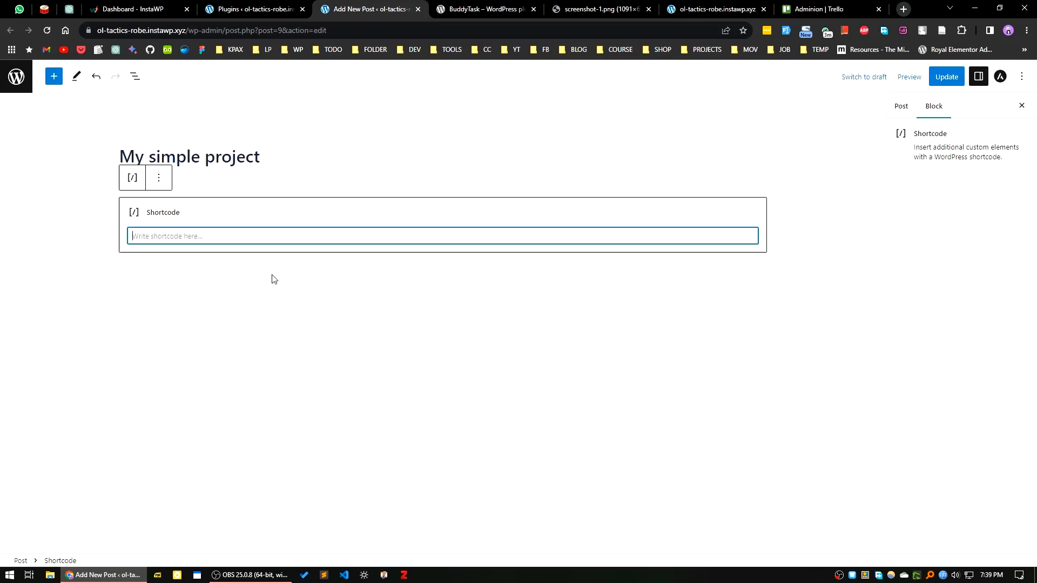
pyautogui.hotkey('ctrl', 'v')
pyautogui.click(940, 76)
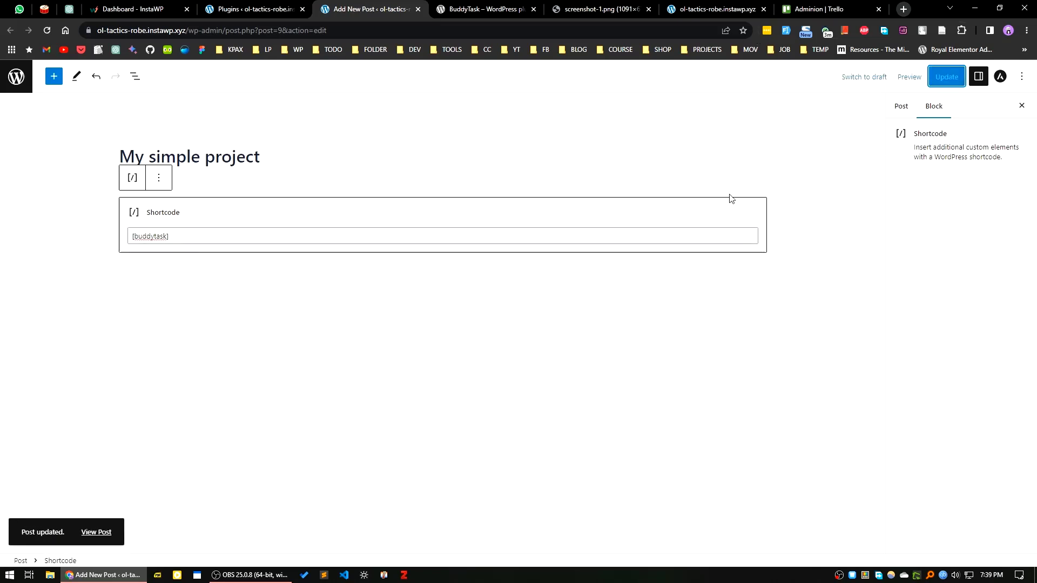
pyautogui.middleClick(96, 532)
pyautogui.click(427, 9)
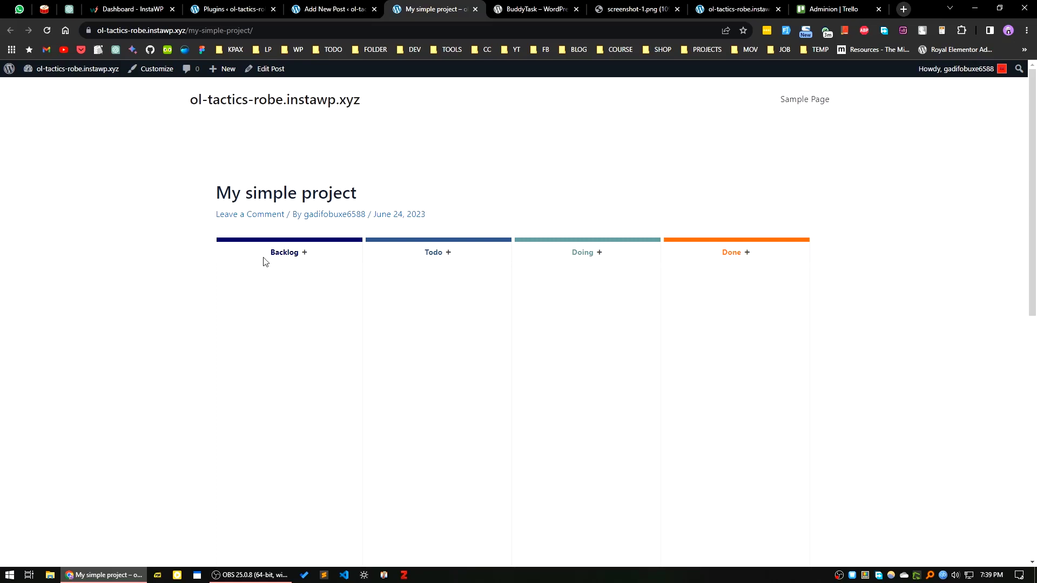
# - On the live kanban board, leave the Backlog title unchanged and add a new task to Todo
pyautogui.click(283, 253)
pyautogui.press('Return')
pyautogui.click(448, 253)
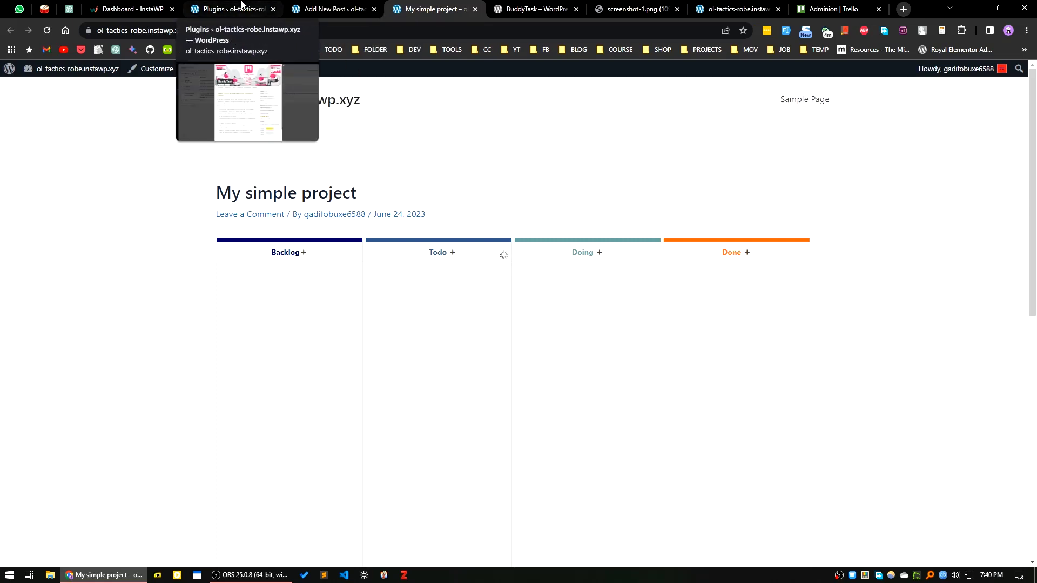
# - Close BuddyTask's details and start a new post titled 'Project 2'
pyautogui.click(231, 9)
pyautogui.click(201, 149)
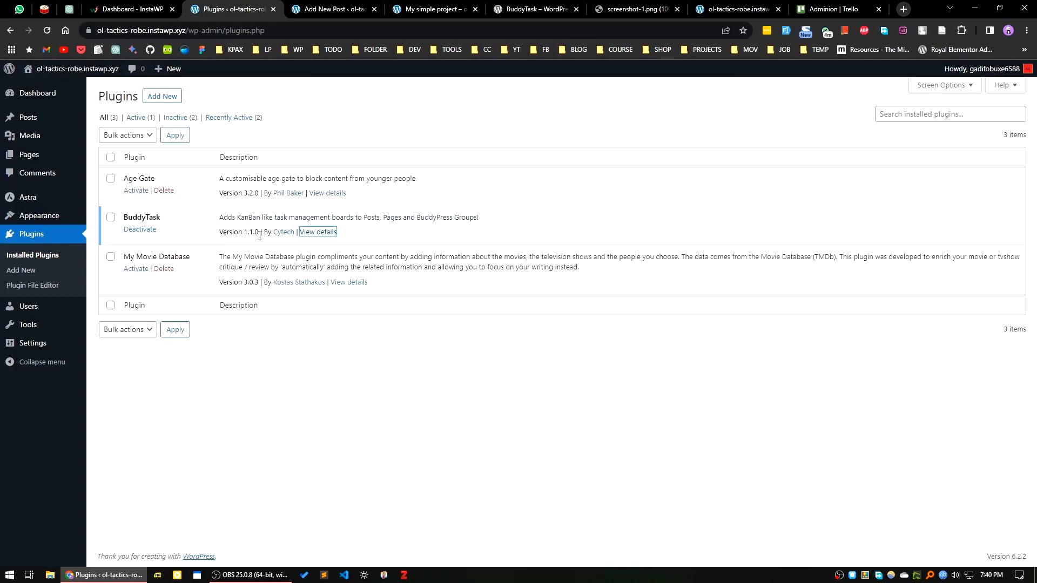
pyautogui.moveTo(59, 125)
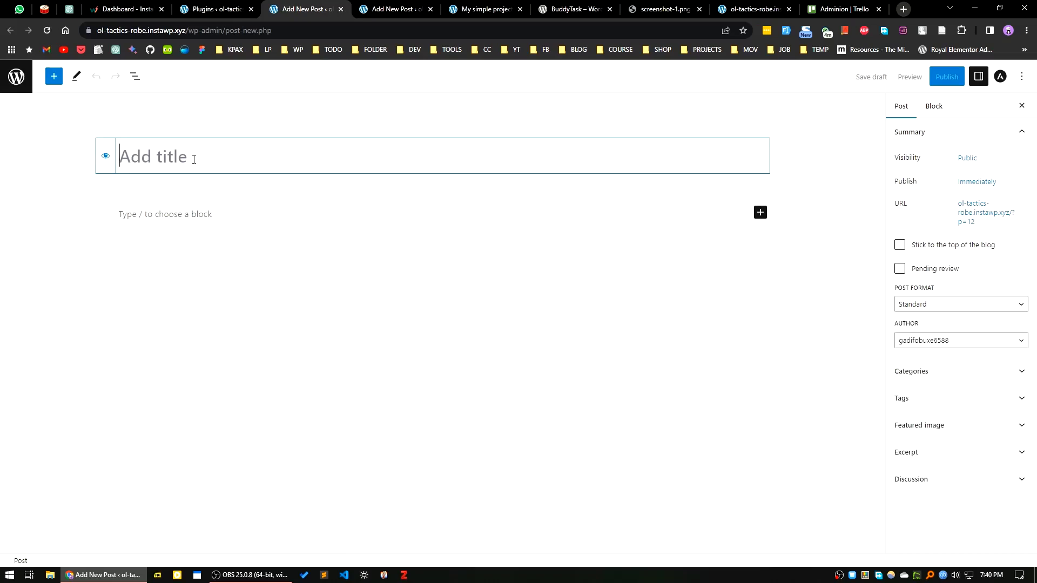
pyautogui.write('Pr')
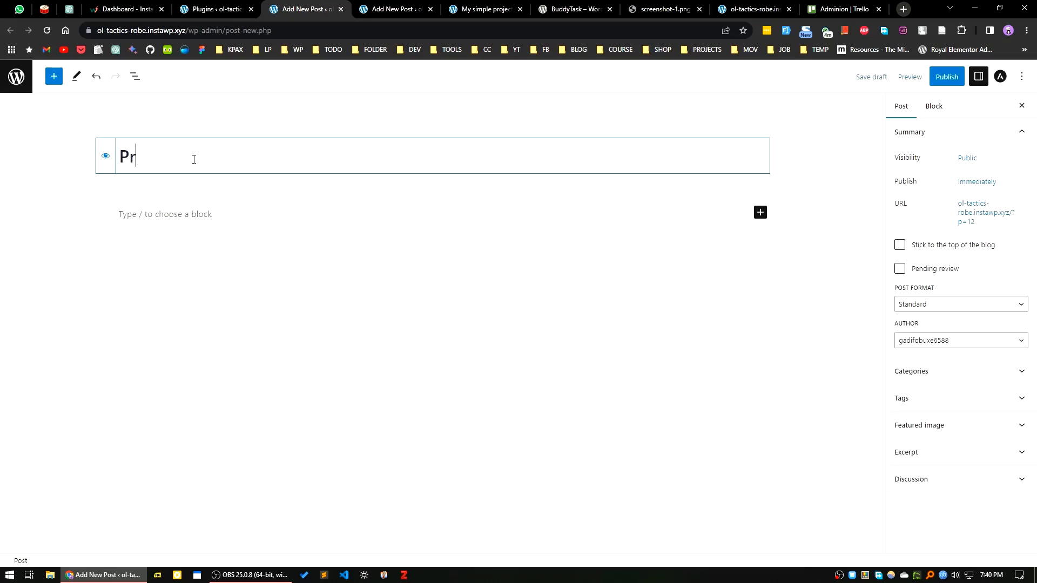
pyautogui.write('oject 2')
# - Insert a Shortcode block with the pasted [buddytask] shortcode into the Project 2 body
pyautogui.click(170, 212)
pyautogui.write('/sh')
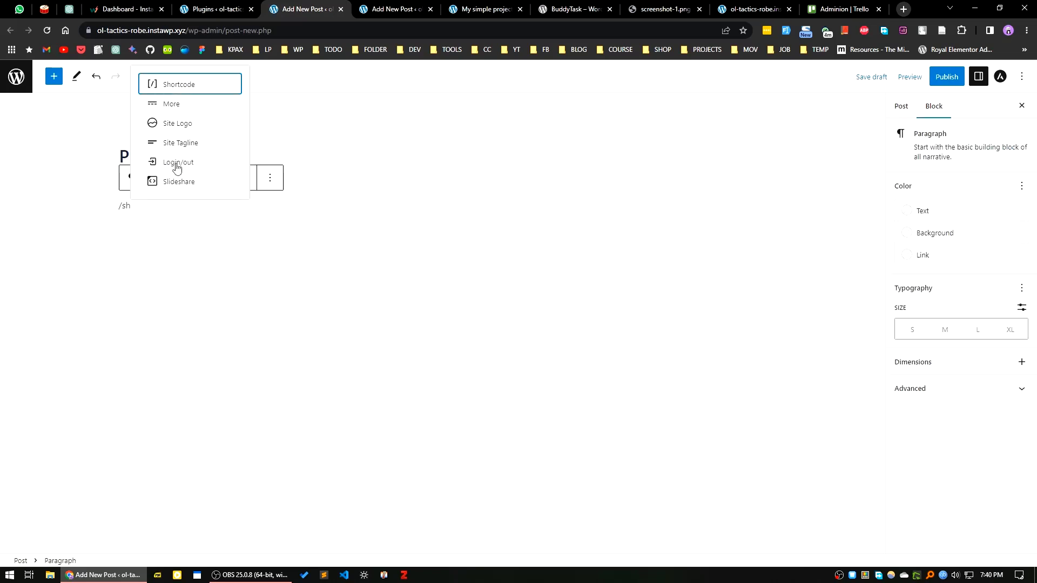
pyautogui.click(178, 85)
pyautogui.hotkey('ctrl', 'v')
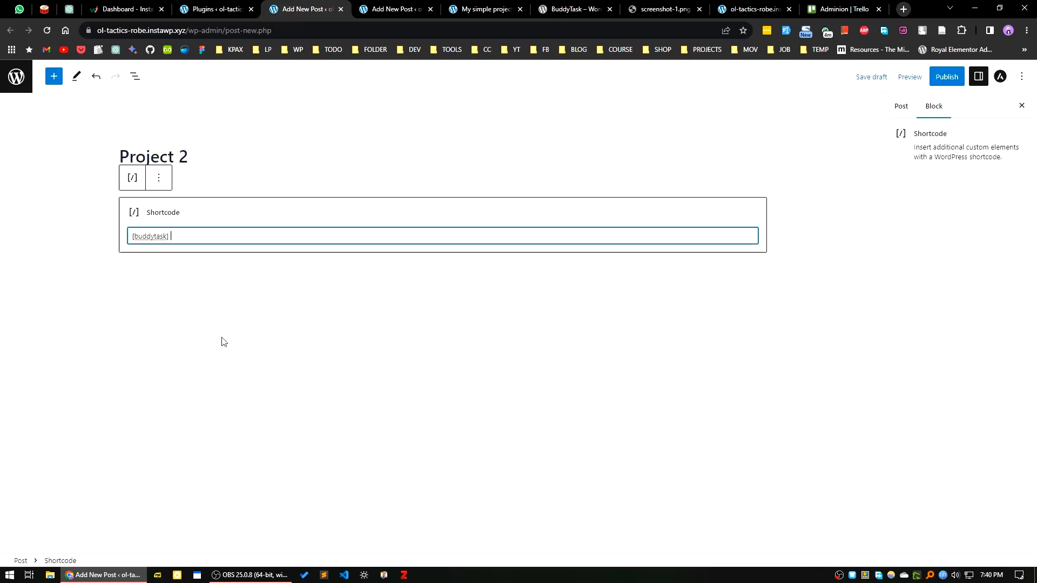
# - Publish Project 2 and open the live post in a new tab
pyautogui.click(949, 82)
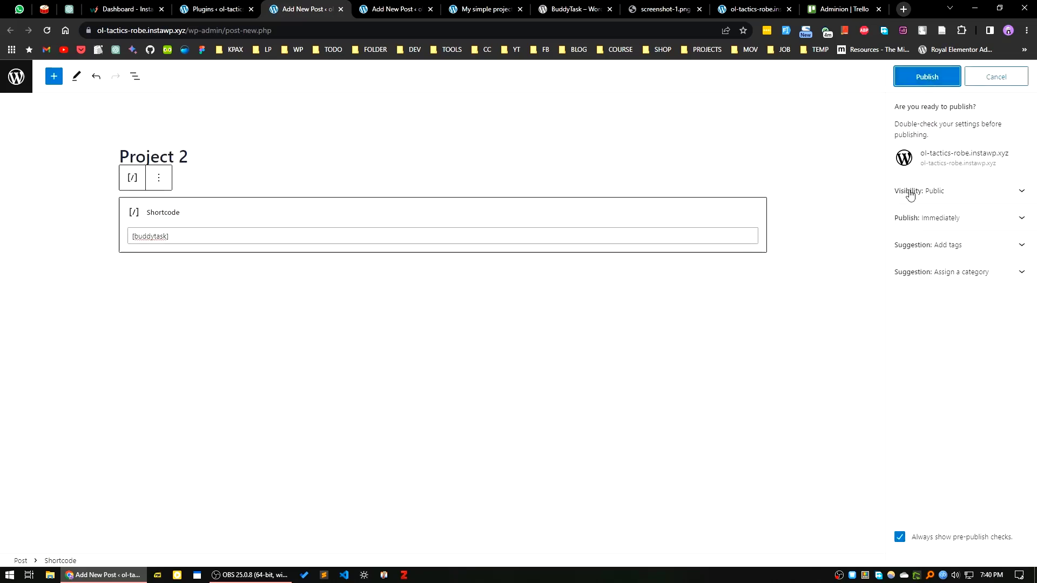
pyautogui.click(930, 78)
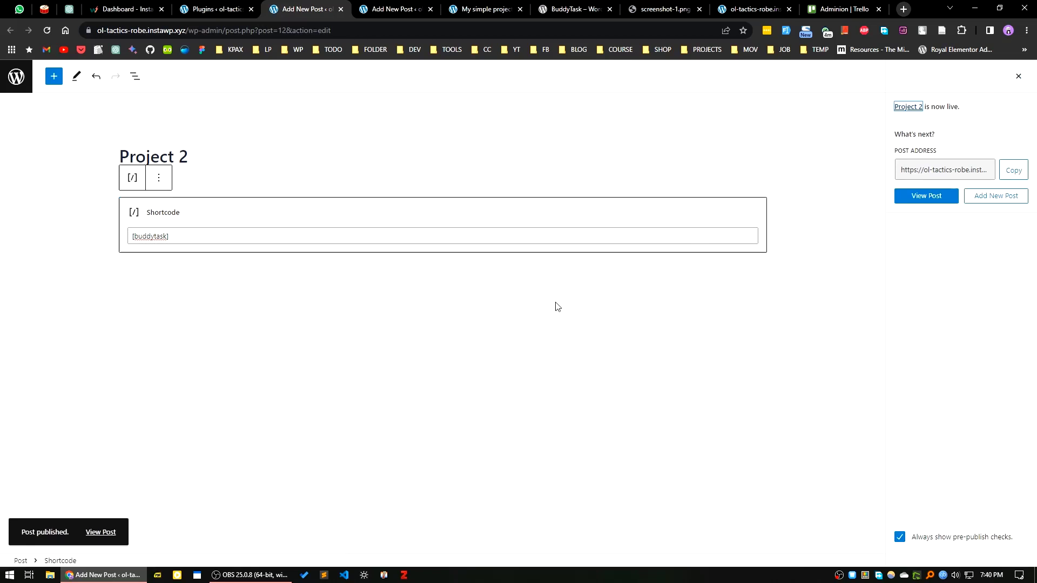
pyautogui.click(104, 531)
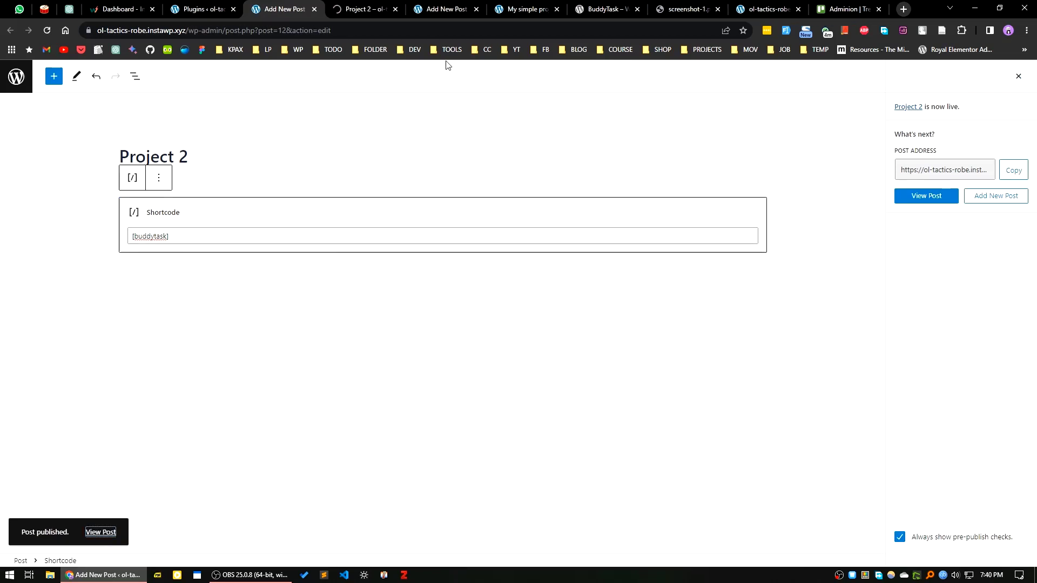
pyautogui.moveTo(439, 11); pyautogui.dragTo(419, 3)
# - Return to the live Project 2 page and reload it
pyautogui.click(421, 6)
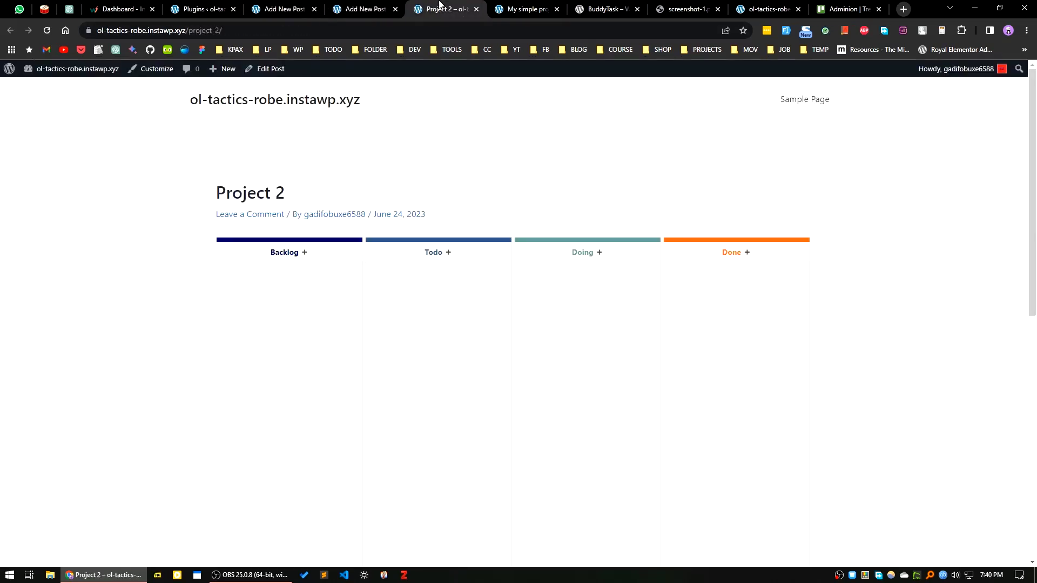
pyautogui.moveTo(286, 189); pyautogui.dragTo(227, 193)
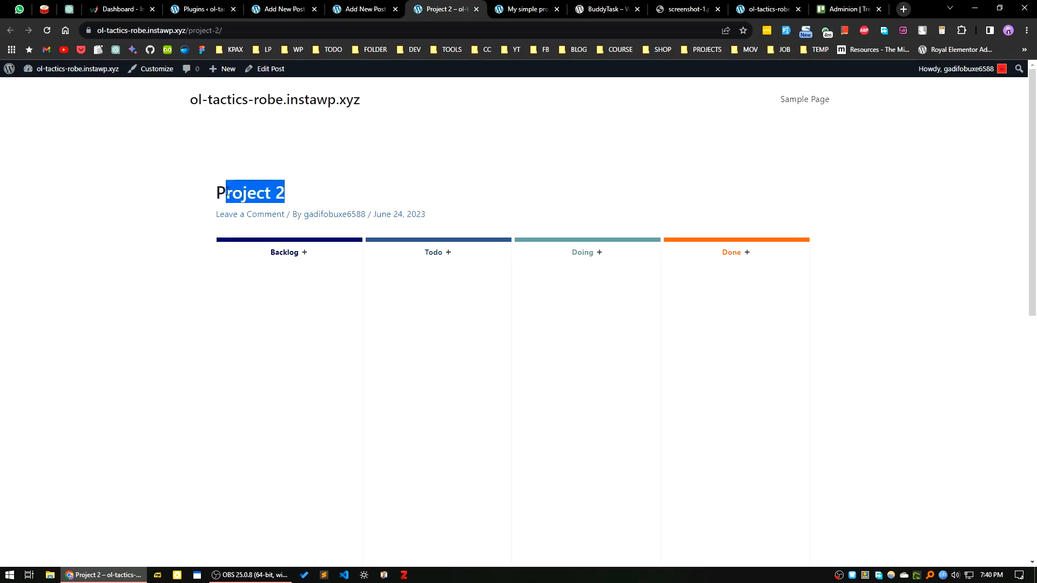
pyautogui.click(495, 10)
pyautogui.moveTo(378, 194); pyautogui.dragTo(207, 203)
pyautogui.click(457, 6)
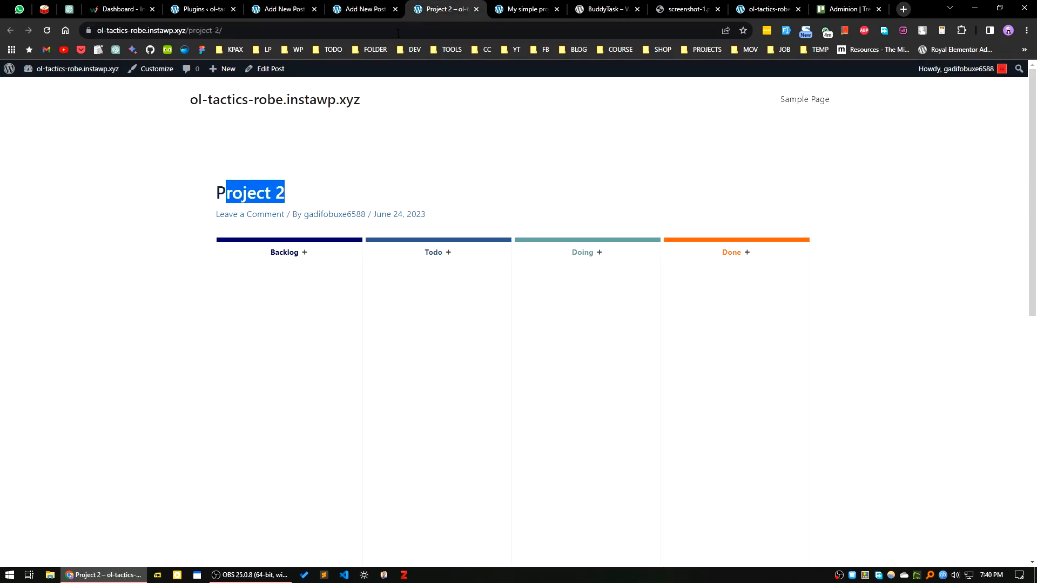
pyautogui.click(79, 213)
pyautogui.click(46, 31)
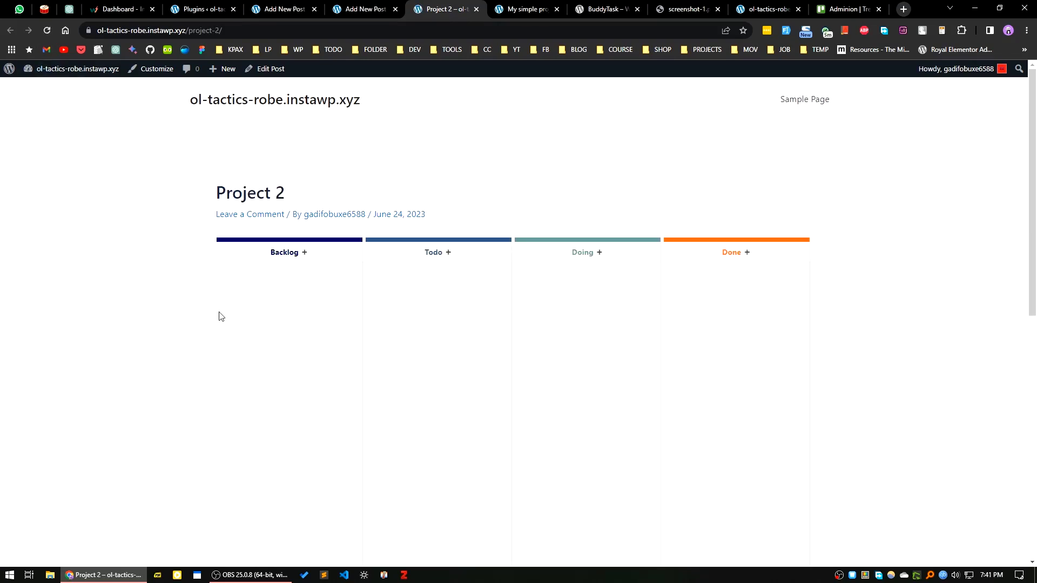
# - Add a Backlog task titled 'wireframe' with no description and due date 15 June 2023
pyautogui.click(303, 255)
pyautogui.click(273, 291)
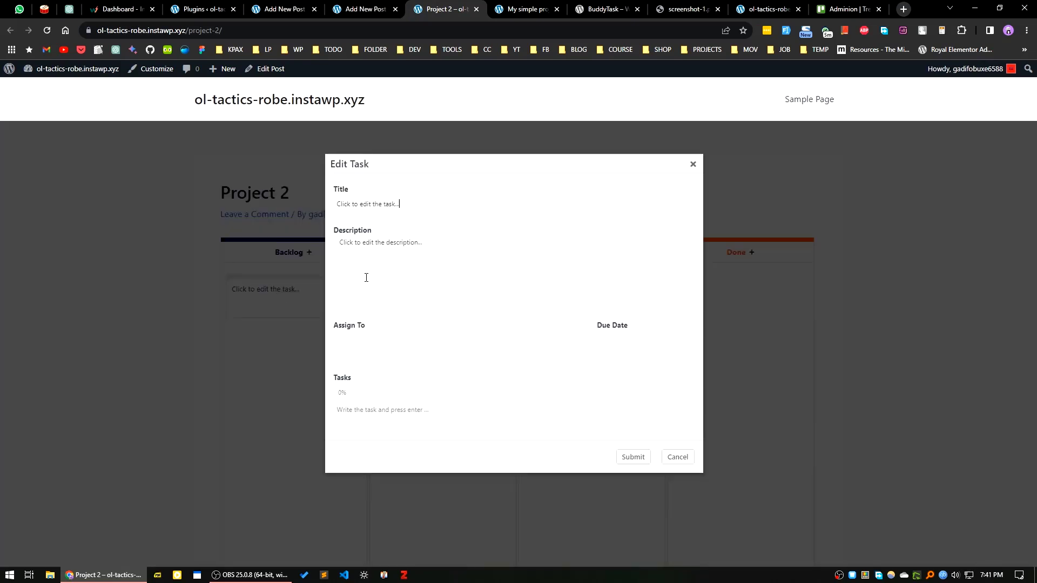
pyautogui.moveTo(400, 205); pyautogui.dragTo(318, 207)
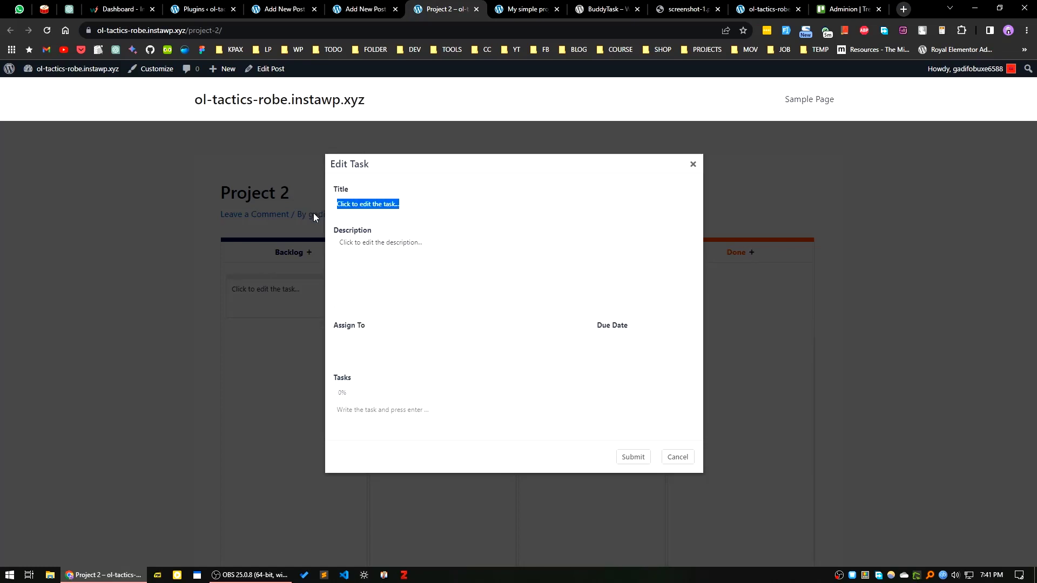
pyautogui.write('wireframe')
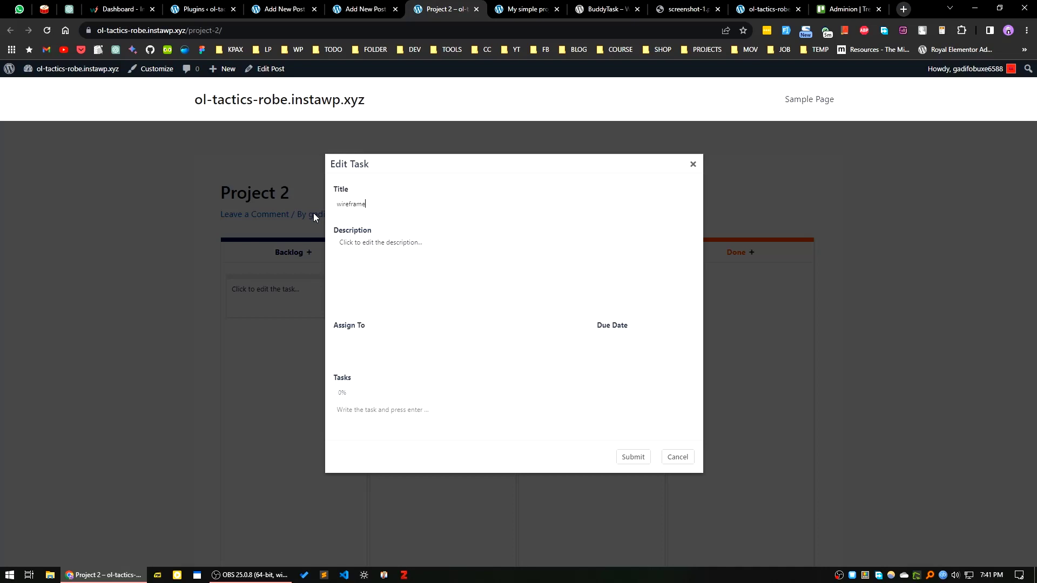
pyautogui.click(424, 264)
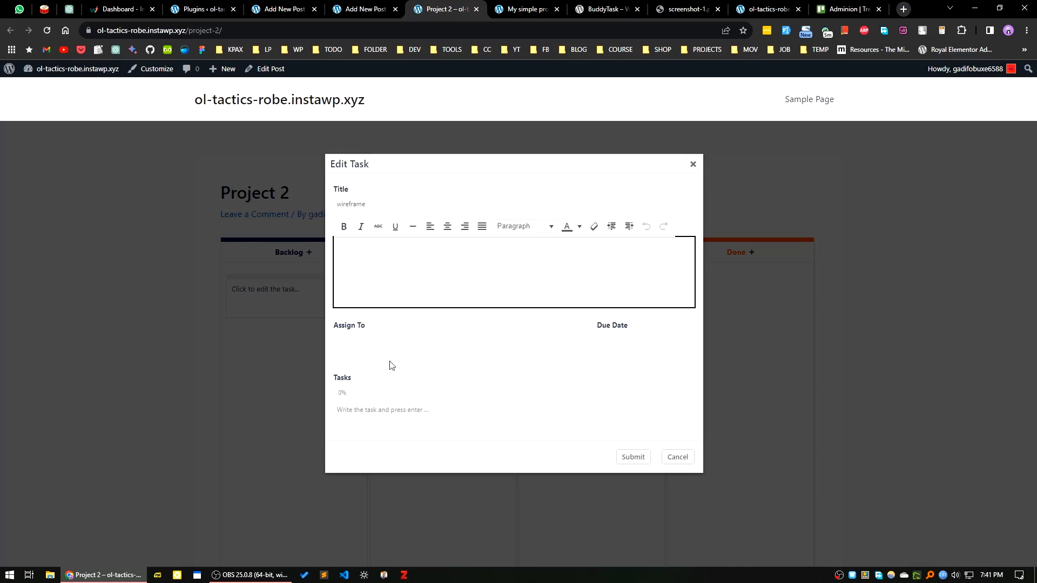
pyautogui.click(400, 345)
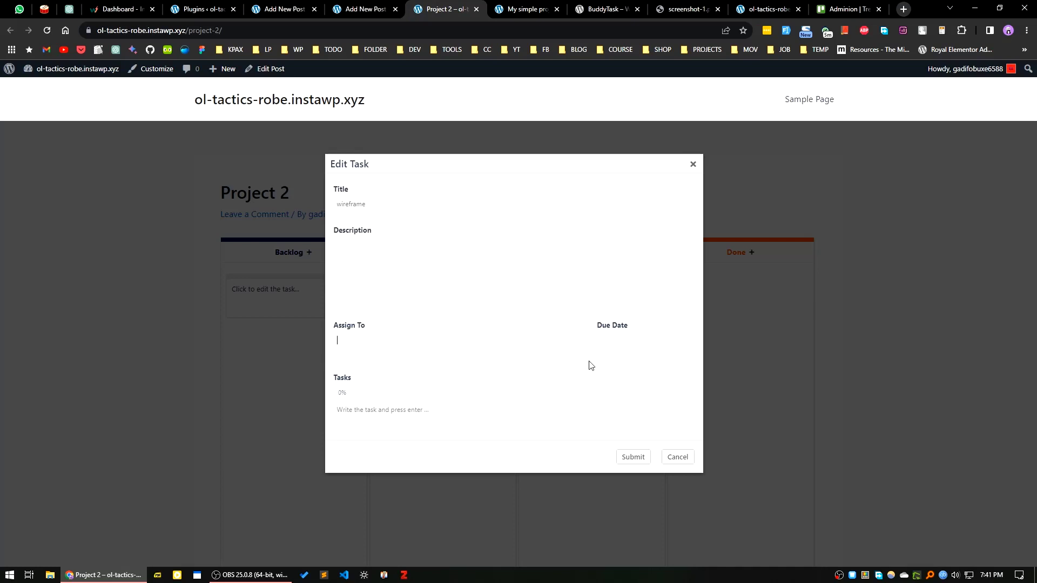
pyautogui.click(621, 349)
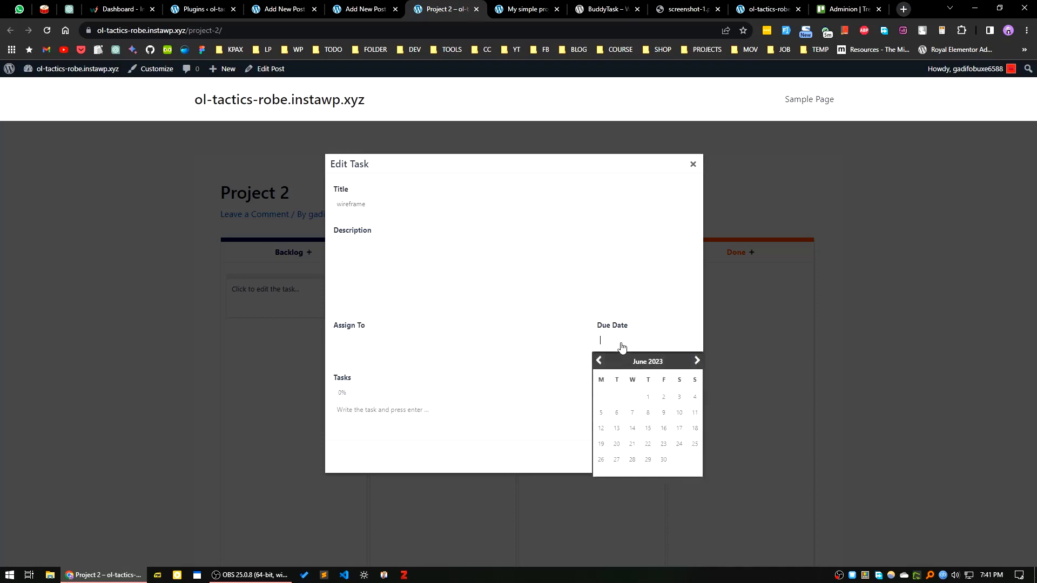
pyautogui.click(648, 428)
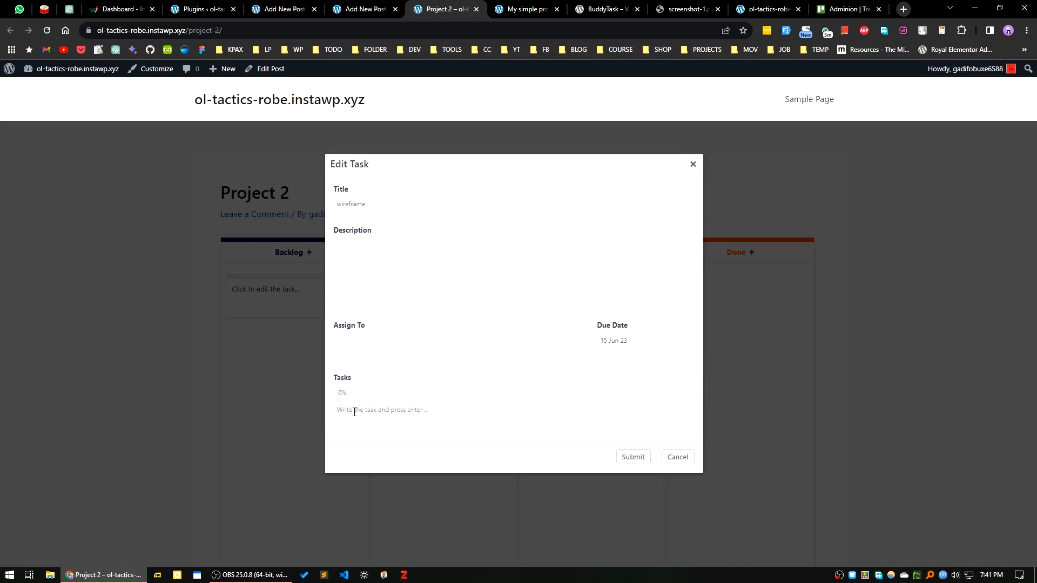
# - Add checklist items 'task 1' and 'task 2' to the wireframe task and submit it
pyautogui.click(377, 415)
pyautogui.write('task 1')
pyautogui.press('Return')
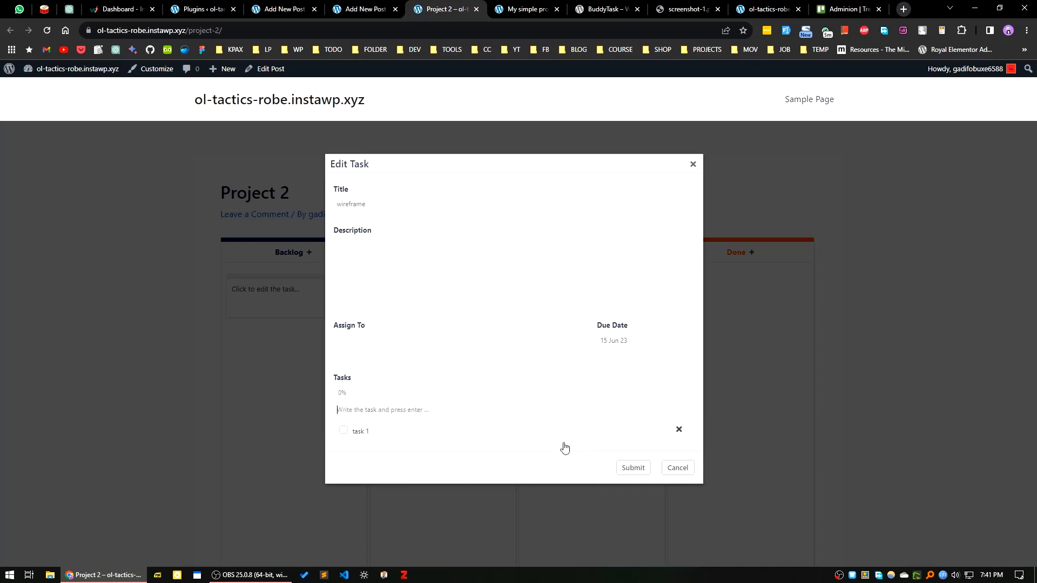
pyautogui.write('task 2')
pyautogui.press('Return')
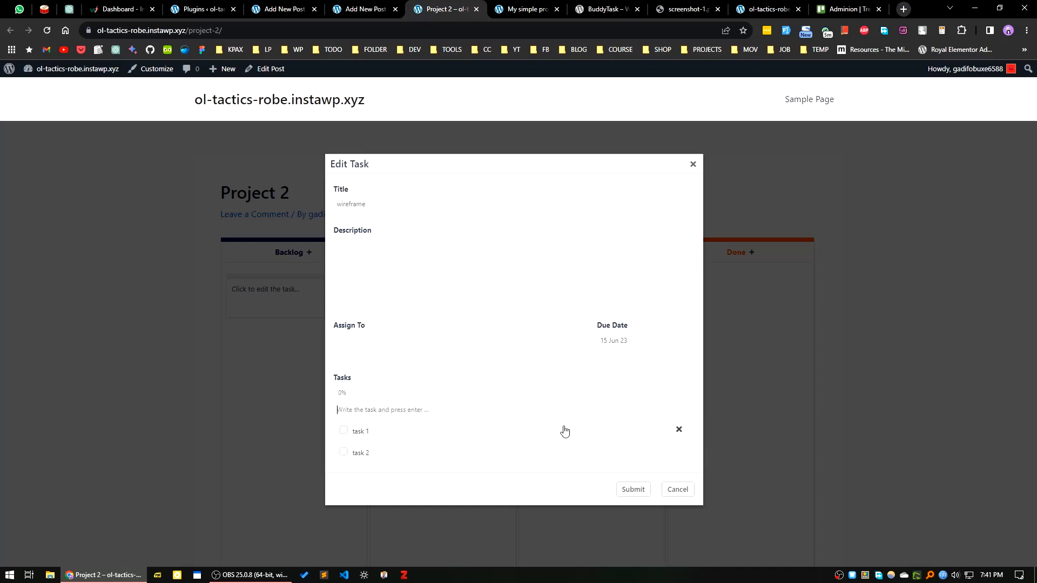
pyautogui.click(633, 491)
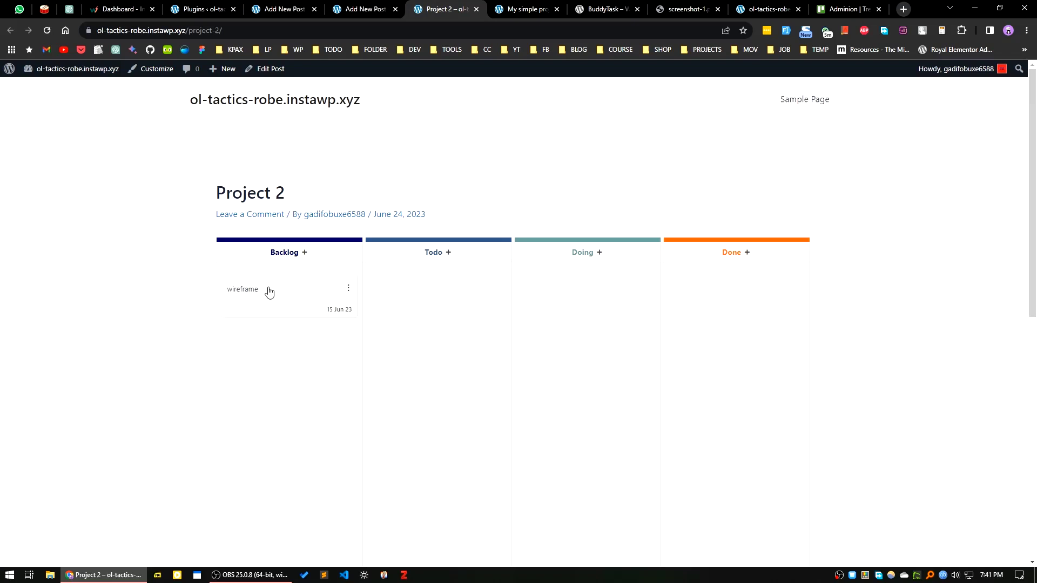
# - Move the wireframe card to Doing and add a Todo task titled 'prooduct design'
pyautogui.moveTo(292, 281); pyautogui.dragTo(580, 292)
pyautogui.click(448, 253)
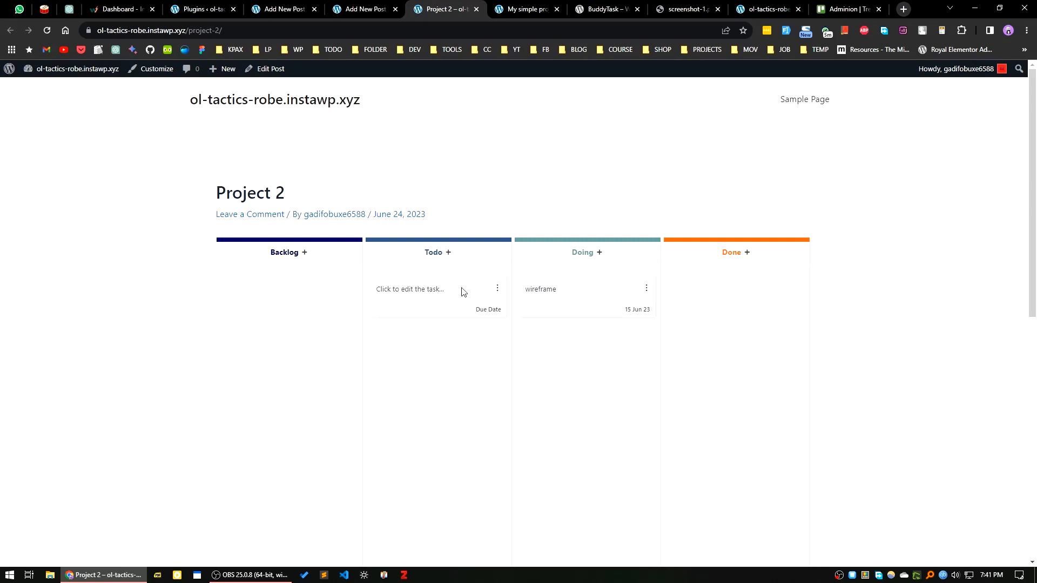
pyautogui.click(426, 298)
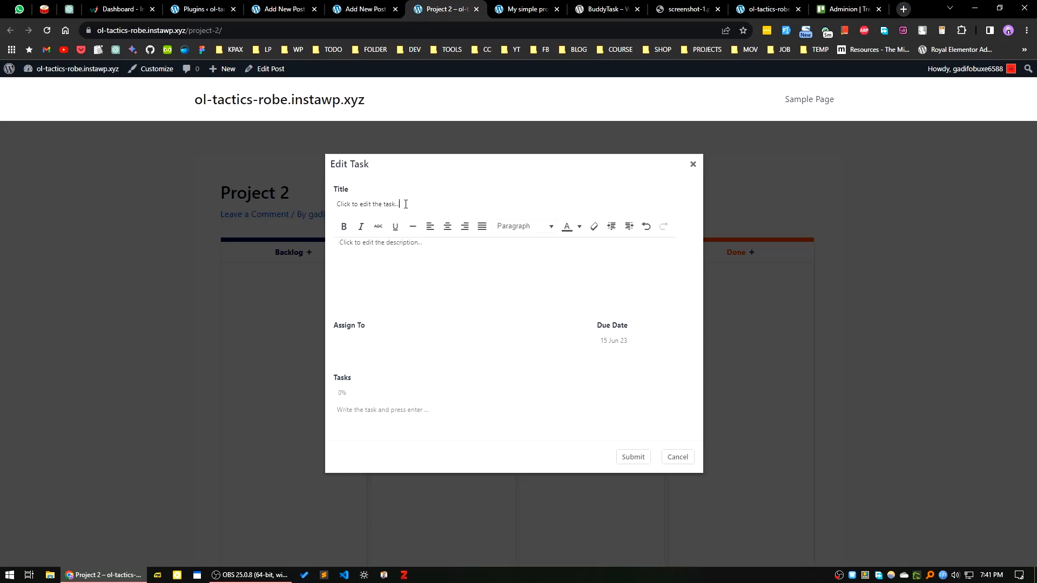
pyautogui.moveTo(399, 204); pyautogui.dragTo(317, 203)
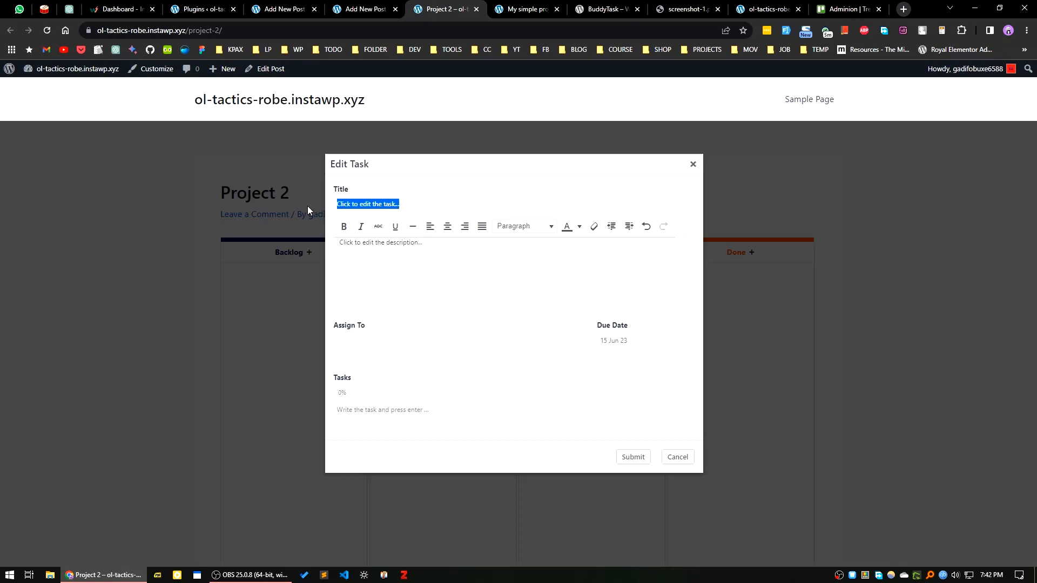
pyautogui.write('pr')
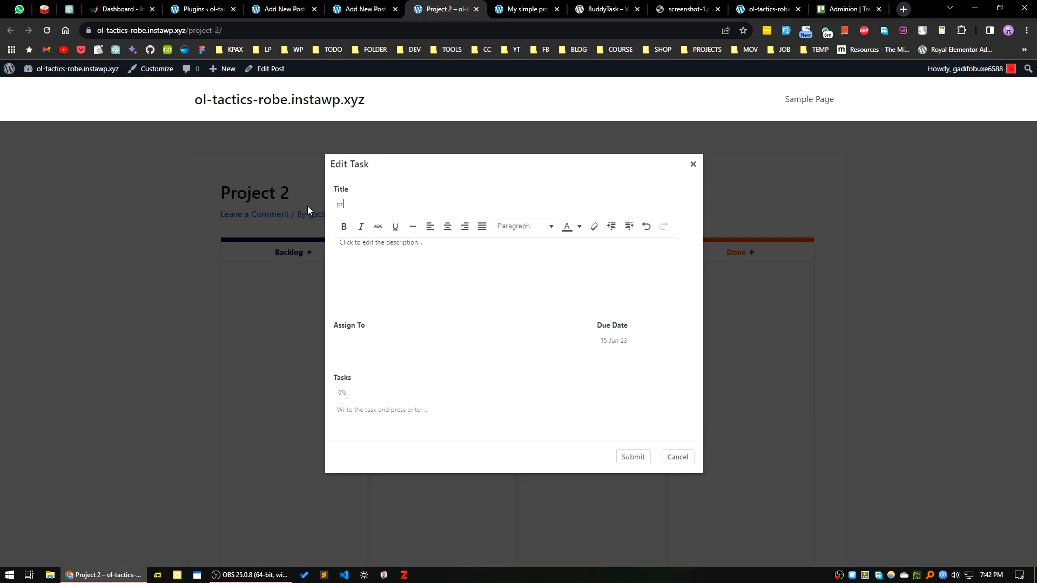
pyautogui.write('ooduct design')
pyautogui.click(633, 459)
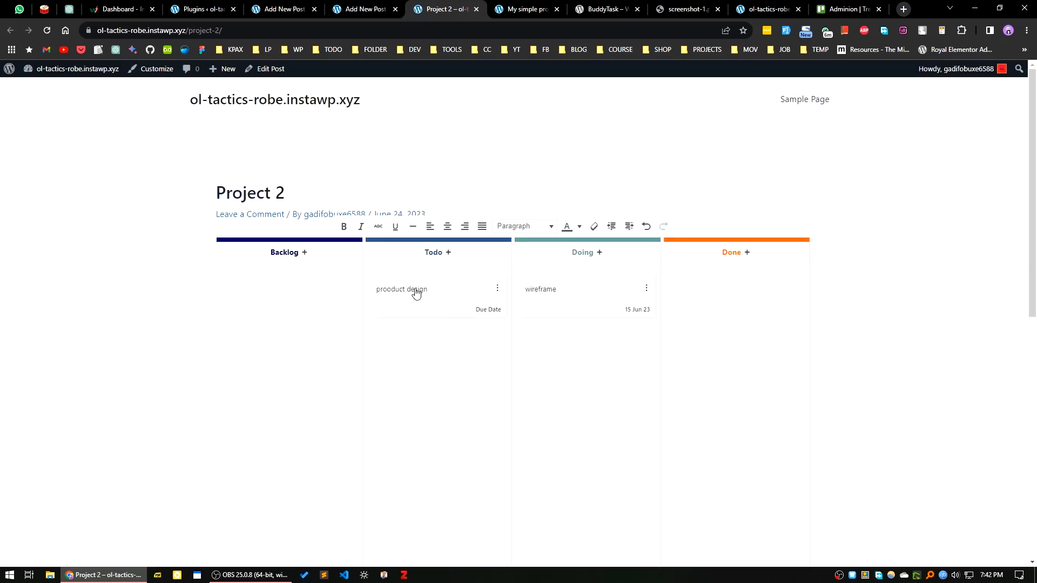
# - Move the 'prooduct design' card into Done and reload the board to confirm it saved
pyautogui.moveTo(416, 283); pyautogui.dragTo(732, 292)
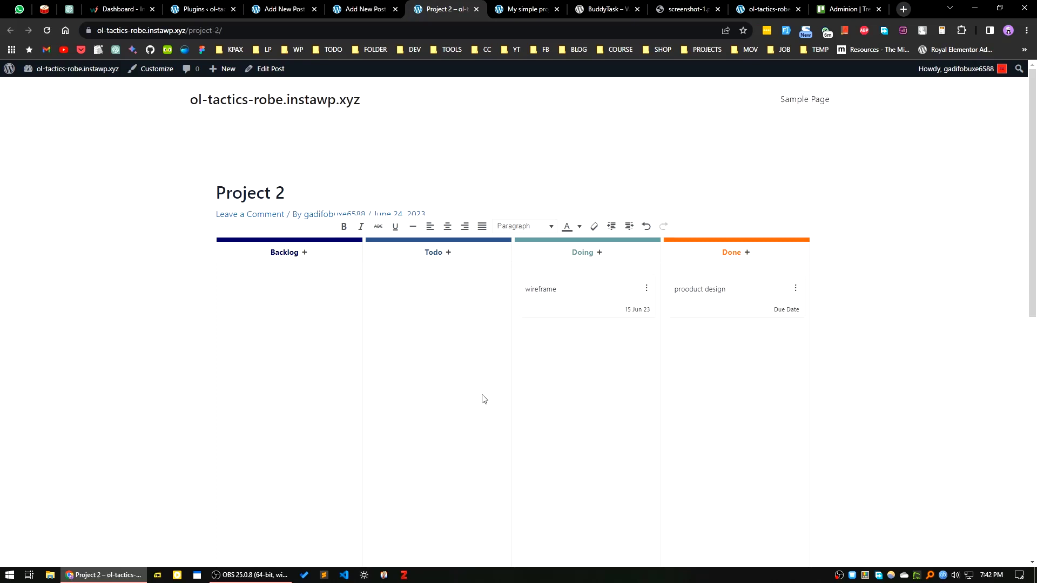
pyautogui.scroll(-5, 308, 463)
pyautogui.scroll(6, 308, 458)
pyautogui.click(46, 32)
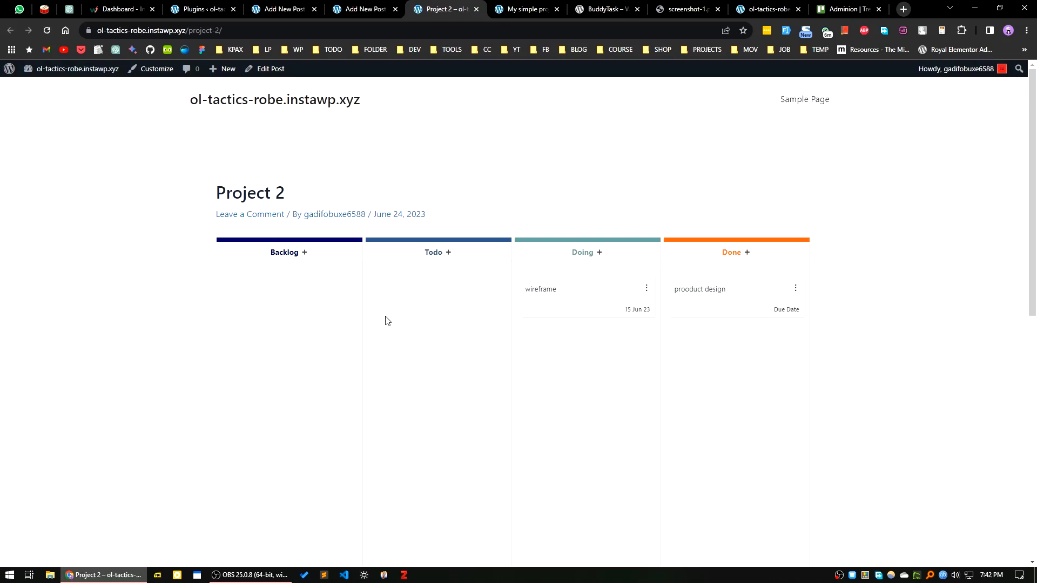
pyautogui.click(516, 9)
pyautogui.click(50, 29)
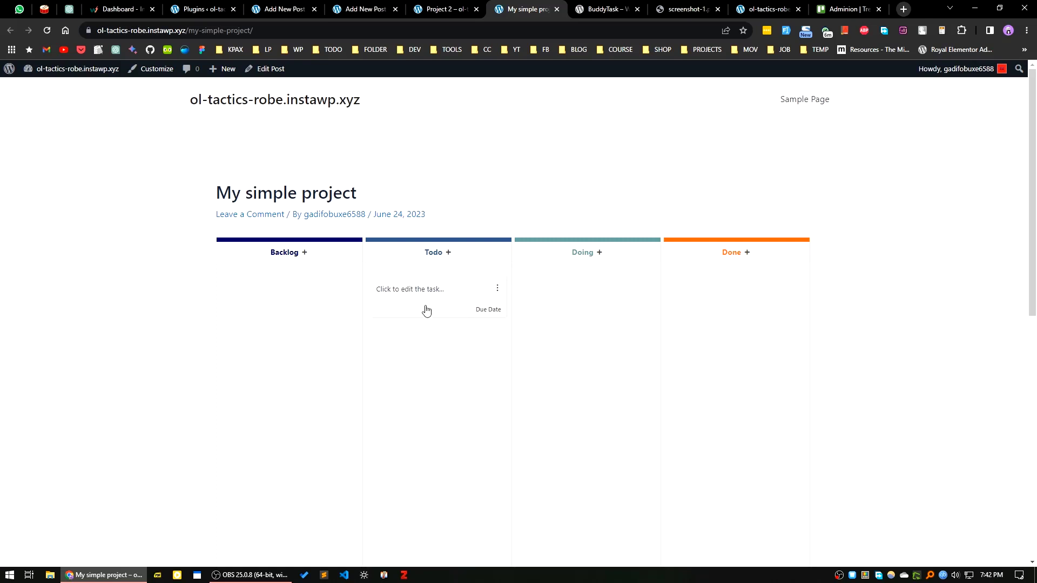
pyautogui.click(445, 9)
pyautogui.click(360, 10)
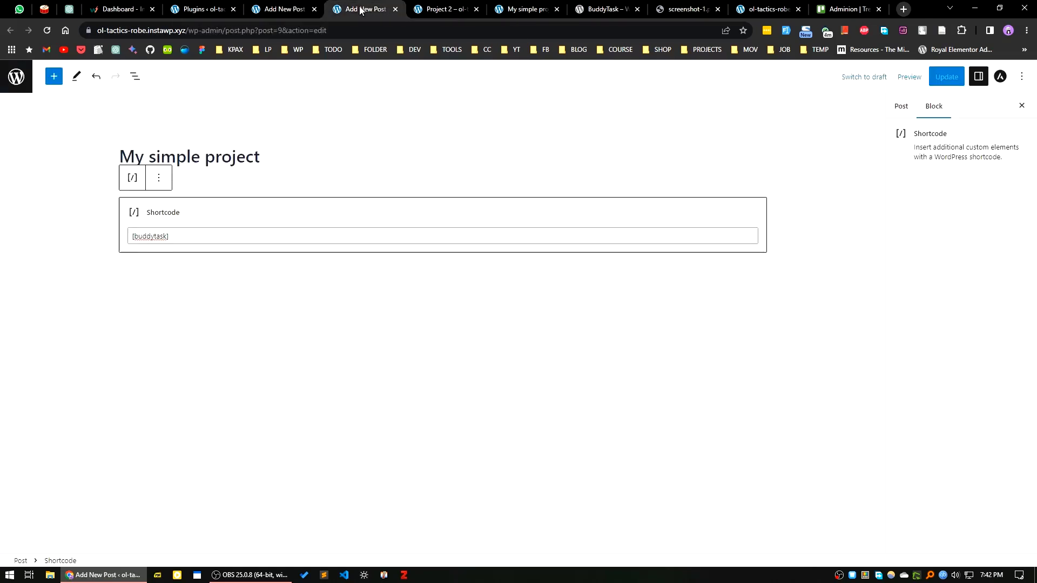
pyautogui.click(430, 9)
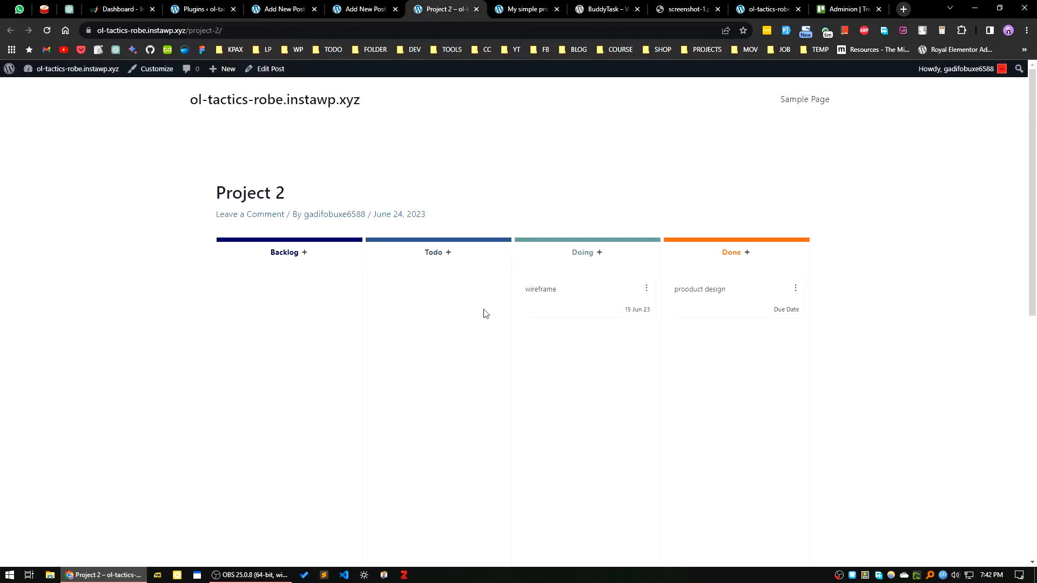